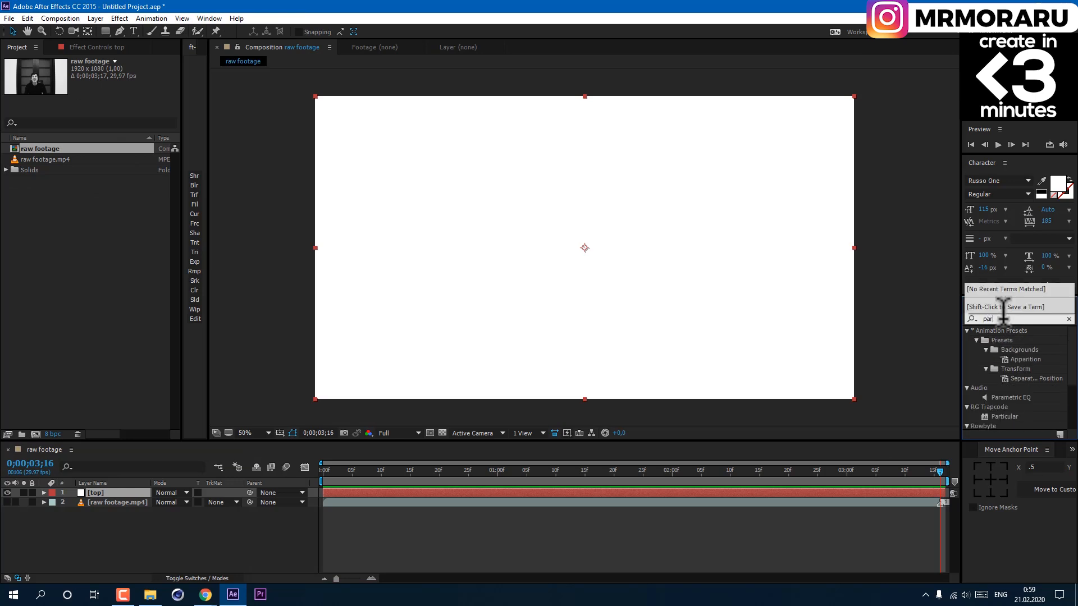
Step: Apply the Particular effect to the top layer and load its Mushroom Cloud preset from the Fluid category
{"action": "left_click_drag", "start_coordinate": [1004, 340], "coordinate": [289, 327]}
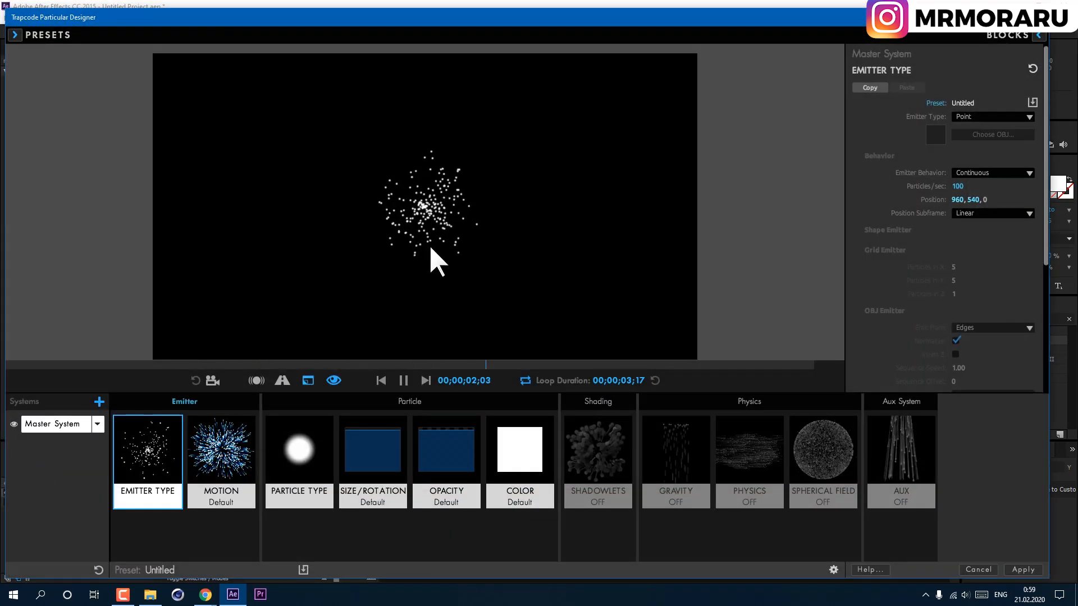
{"action": "left_click", "coordinate": [15, 35]}
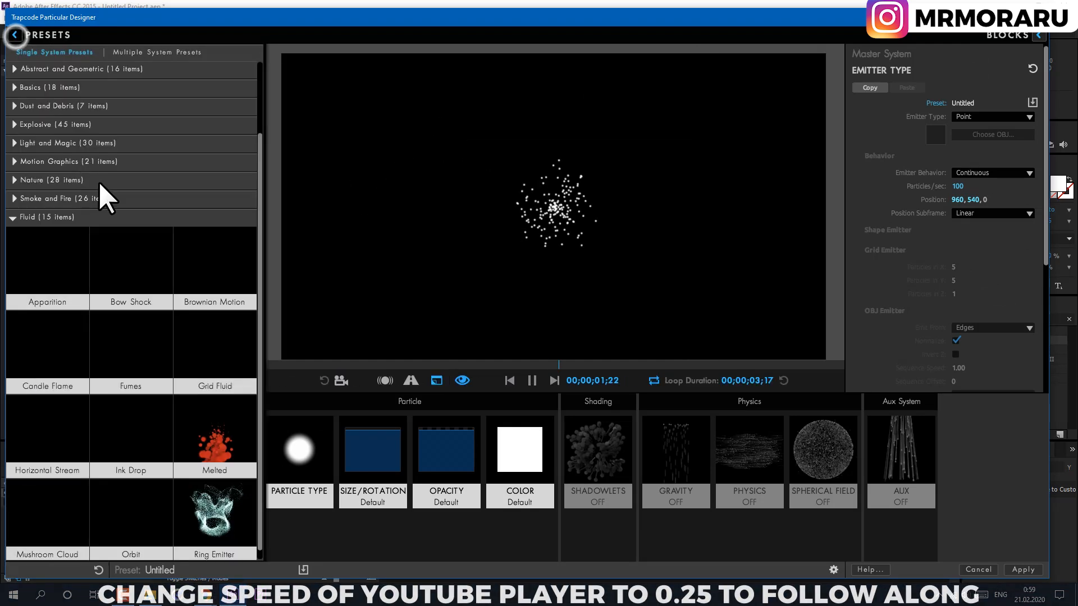
{"action": "left_click_drag", "start_coordinate": [261, 187], "coordinate": [260, 287]}
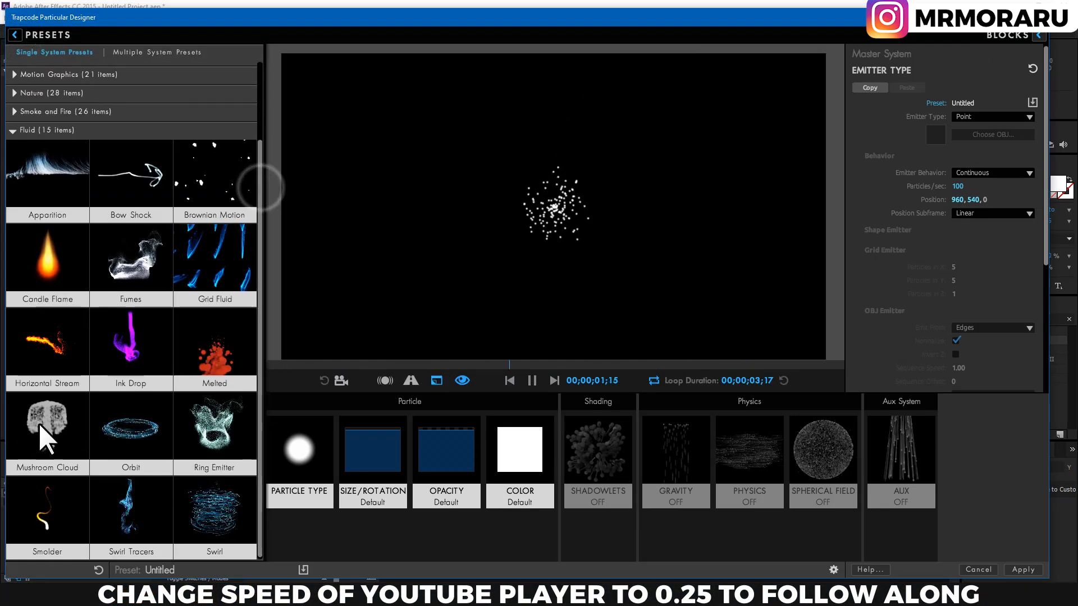
{"action": "left_click", "coordinate": [20, 430]}
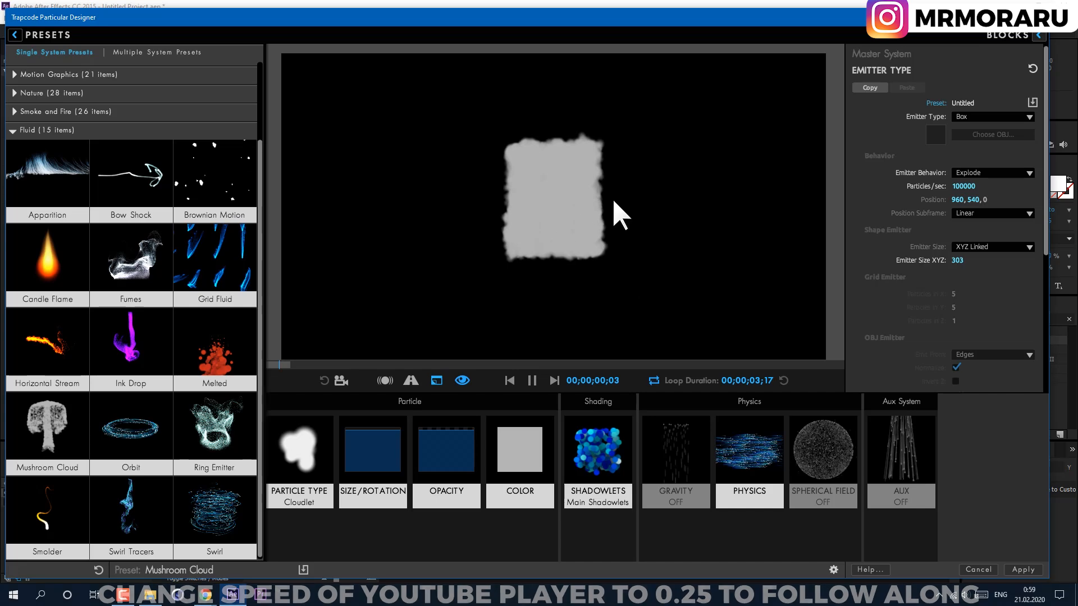
{"action": "left_click", "coordinate": [1028, 571]}
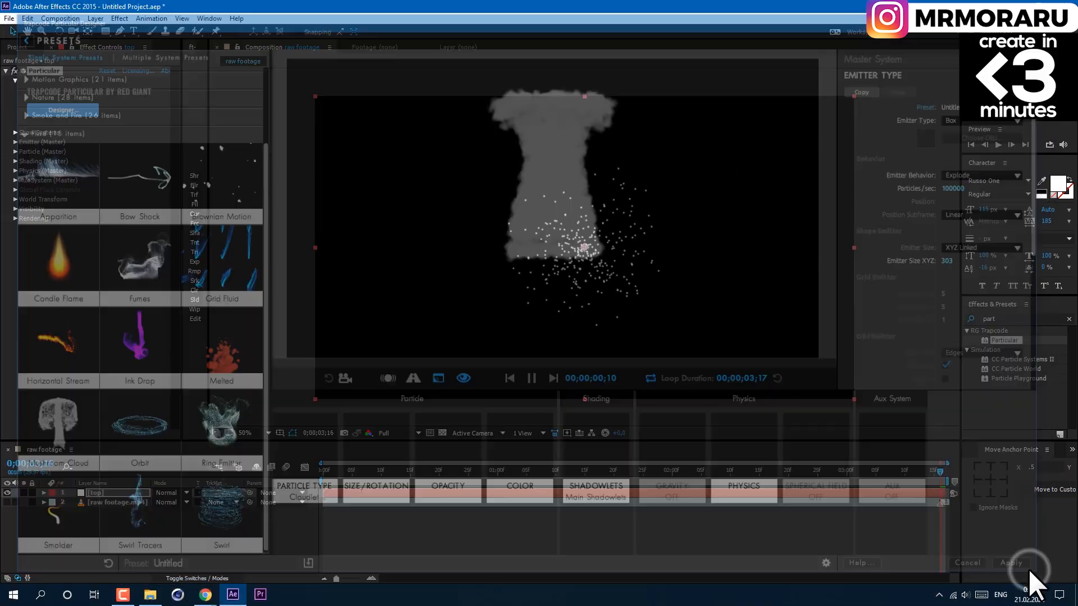
Step: Add a null object, make it a 3D layer, and reveal its separate position and rotation properties
{"action": "left_click", "coordinate": [95, 18]}
{"action": "mouse_move", "coordinate": [140, 32]}
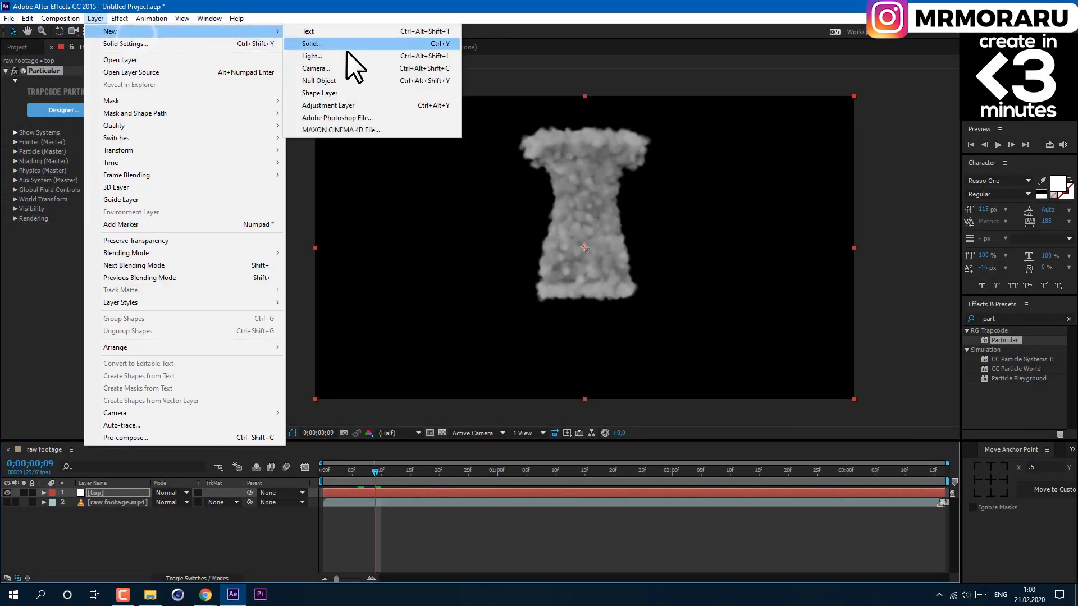
{"action": "left_click", "coordinate": [337, 80]}
{"action": "left_click", "coordinate": [130, 492]}
{"action": "left_click", "coordinate": [219, 577]}
{"action": "left_click", "coordinate": [216, 493]}
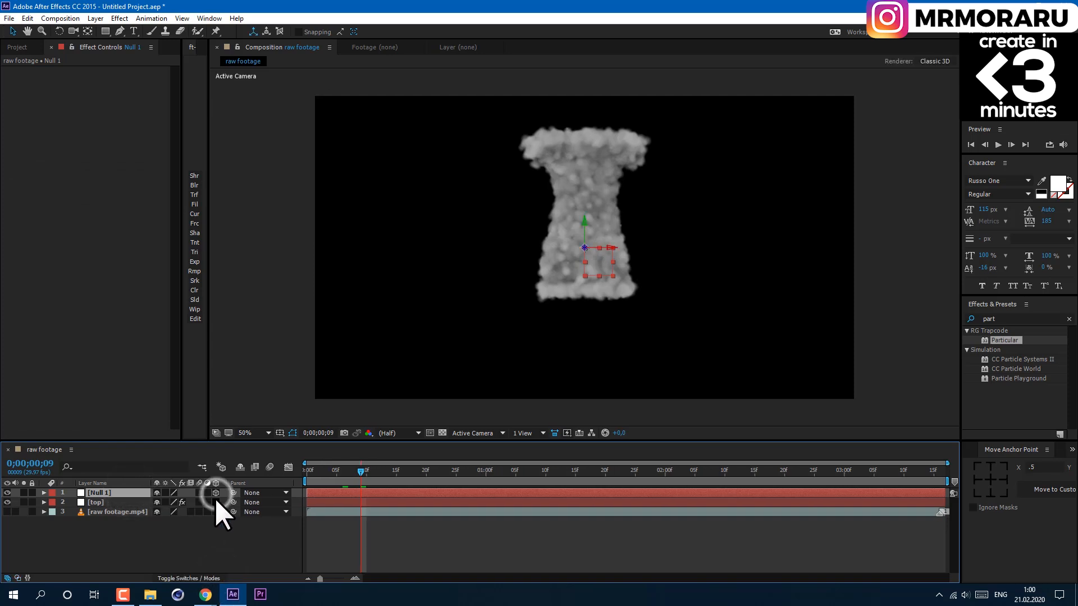
{"action": "key", "text": "p"}
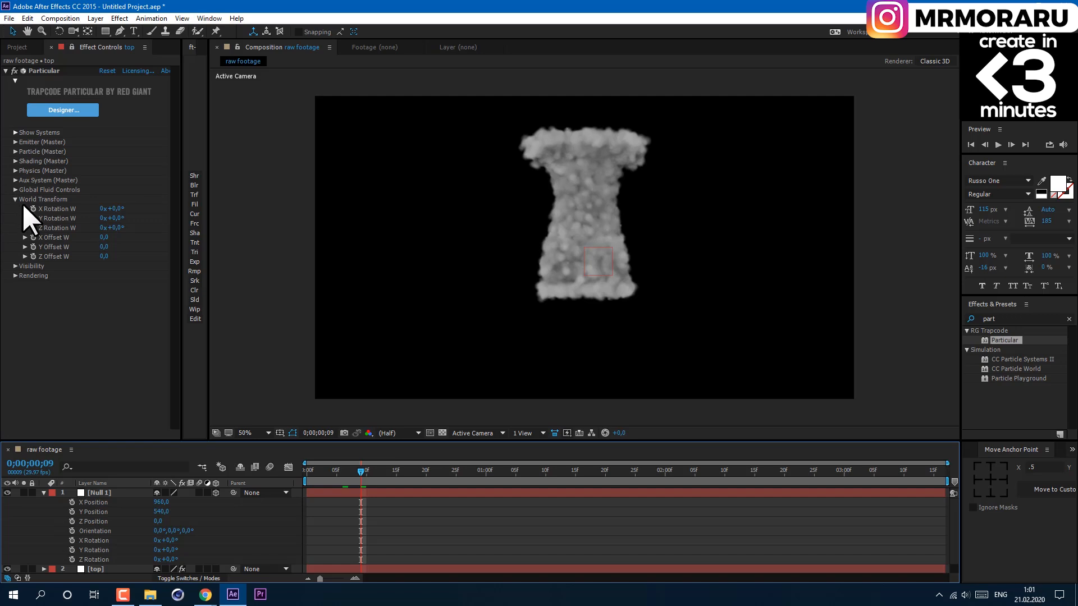
Step: Link Particular's World Transform X, Y and Z rotations on the top layer to the null's matching rotations with expressions
{"action": "left_click", "coordinate": [33, 208], "text": "alt"}
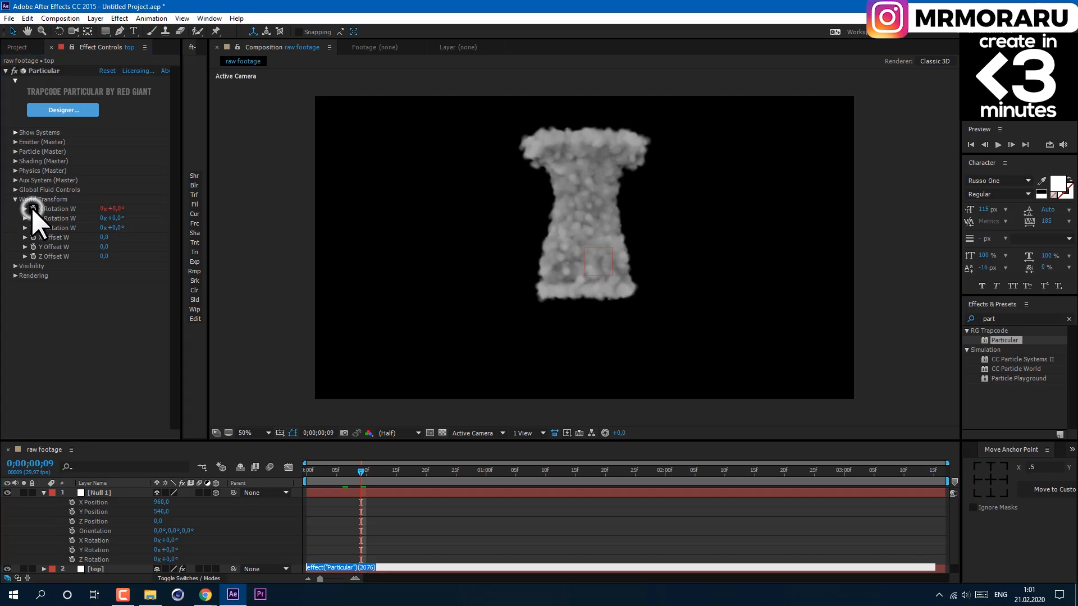
{"action": "key", "text": "grave"}
{"action": "left_click", "coordinate": [91, 272]}
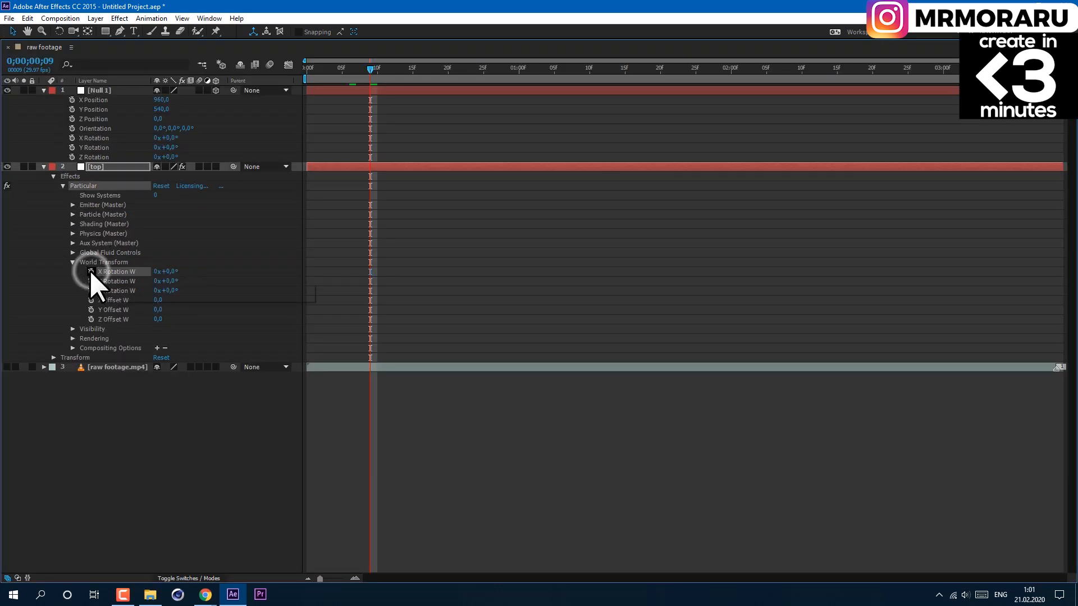
{"action": "left_click_drag", "start_coordinate": [186, 281], "coordinate": [94, 138]}
{"action": "left_click", "coordinate": [91, 291], "text": "alt"}
{"action": "left_click_drag", "start_coordinate": [185, 300], "coordinate": [108, 148]}
{"action": "left_click", "coordinate": [91, 310], "text": "alt"}
{"action": "left_click_drag", "start_coordinate": [185, 319], "coordinate": [93, 156]}
Step: Link Particular's World Transform X, Y and Z offsets to the null's matching positions, and collapse both layers
{"action": "left_click", "coordinate": [91, 328], "text": "alt"}
{"action": "left_click_drag", "start_coordinate": [186, 338], "coordinate": [94, 103]}
{"action": "left_click", "coordinate": [91, 347], "text": "alt"}
{"action": "left_click_drag", "start_coordinate": [185, 357], "coordinate": [94, 109]}
{"action": "left_click", "coordinate": [91, 367], "text": "alt"}
{"action": "left_click_drag", "start_coordinate": [185, 376], "coordinate": [94, 119]}
{"action": "left_click", "coordinate": [43, 168]}
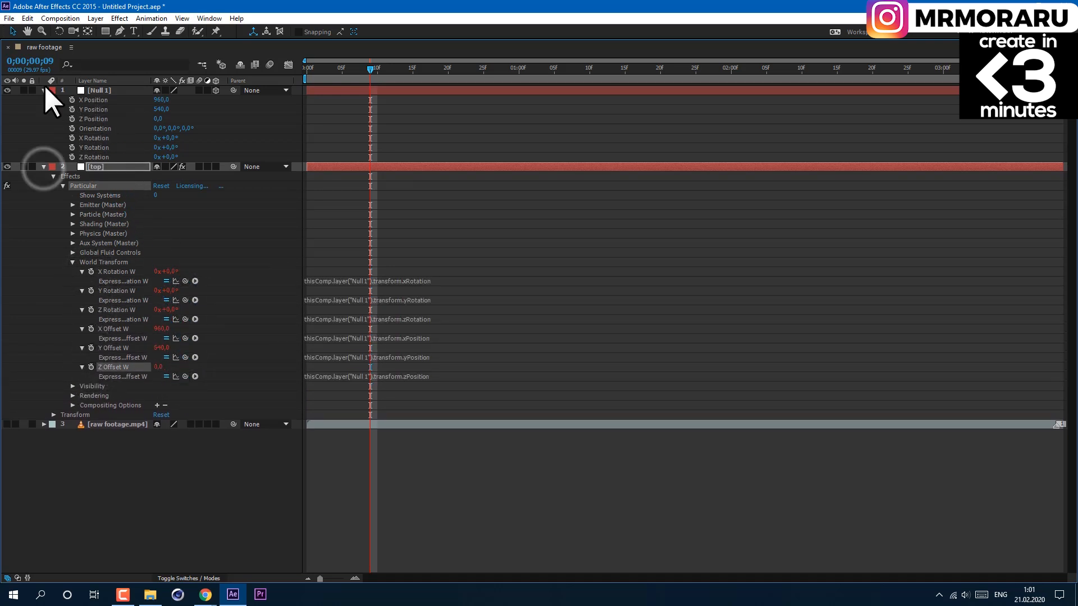
{"action": "left_click", "coordinate": [44, 91]}
{"action": "left_click", "coordinate": [44, 100]}
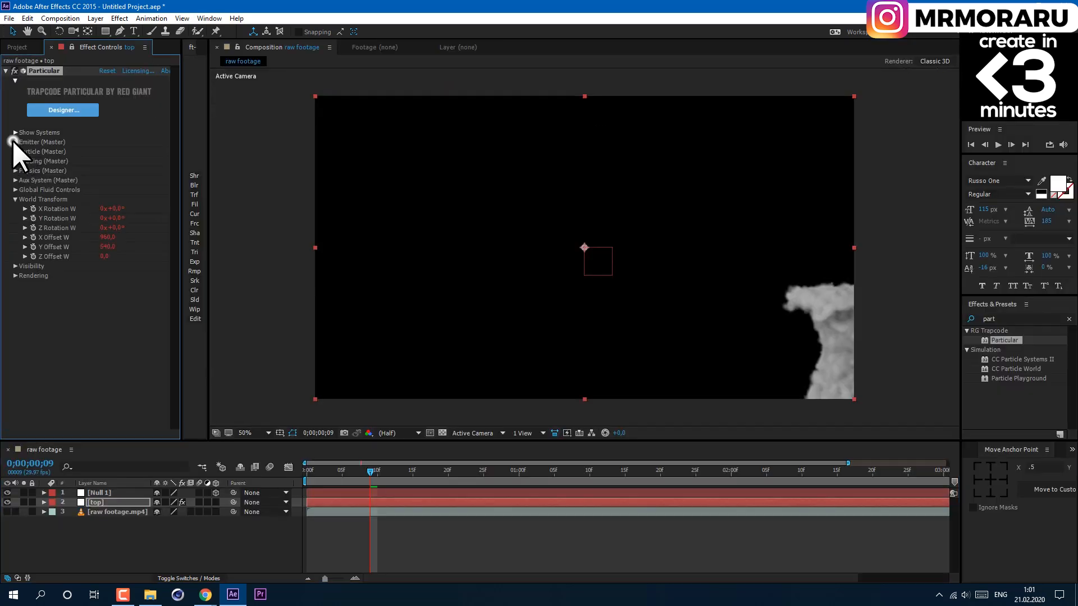
Step: Set the top layer's emitter position to 0, 0
{"action": "left_click", "coordinate": [15, 142]}
{"action": "left_click", "coordinate": [123, 199]}
{"action": "type", "text": "0"}
{"action": "key", "text": "Return"}
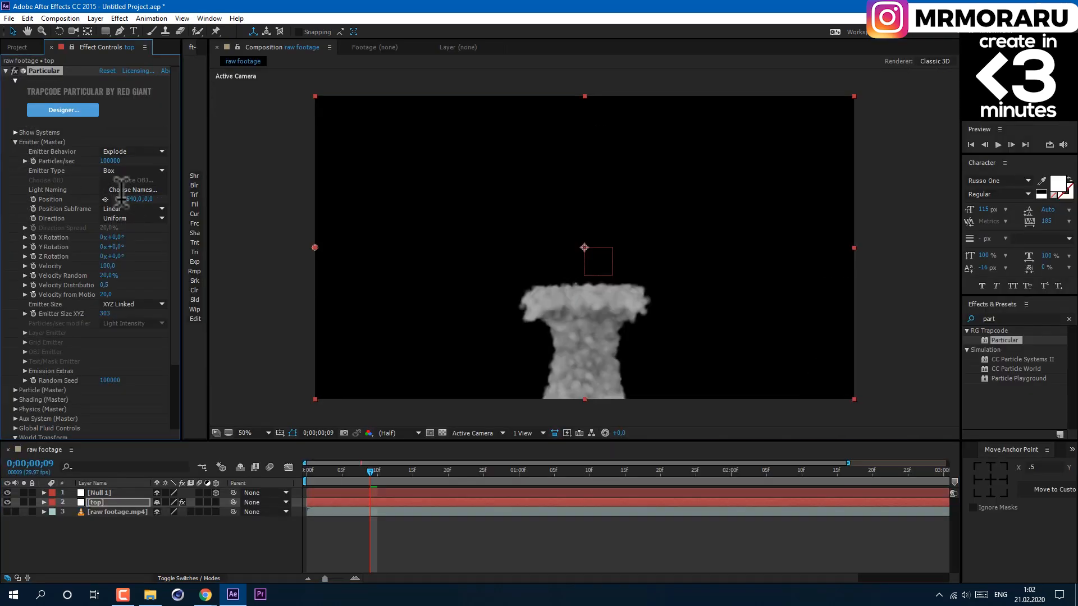
Step: Set the emitter size to XYZ Individual with X 200, Y 300 and Z 300
{"action": "left_click", "coordinate": [107, 139]}
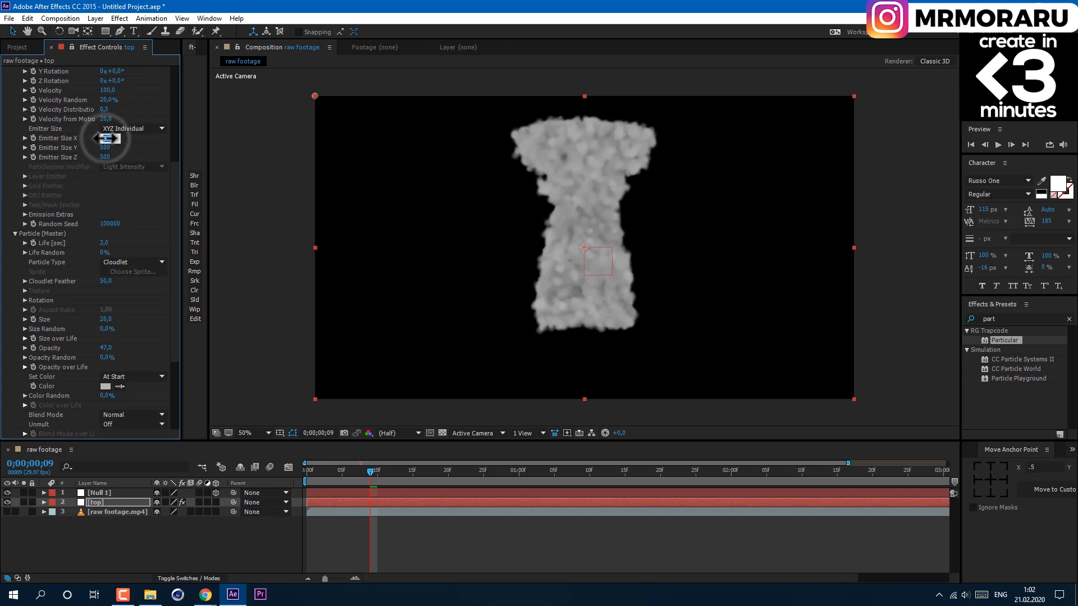
{"action": "type", "text": "300"}
{"action": "left_click", "coordinate": [104, 147]}
{"action": "type", "text": "300"}
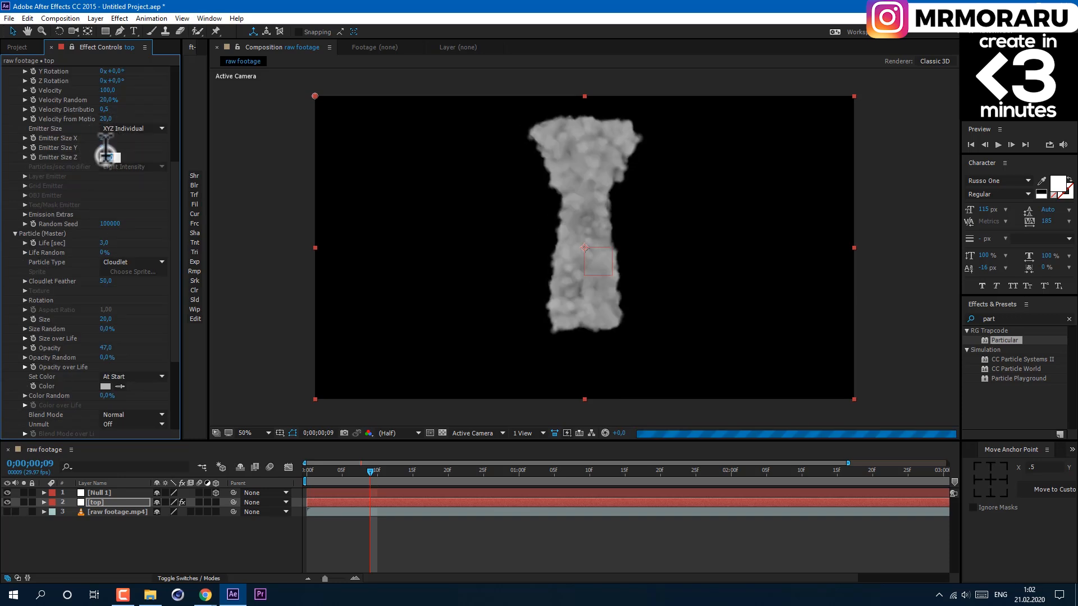
{"action": "left_click", "coordinate": [106, 158]}
{"action": "type", "text": "300"}
Step: Set the particle size to 40 with a size random of 33%
{"action": "left_click", "coordinate": [106, 319]}
{"action": "type", "text": "40"}
{"action": "key", "text": "Return"}
{"action": "left_click", "coordinate": [106, 328]}
{"action": "type", "text": "33"}
{"action": "key", "text": "Return"}
Step: Set the shadowlet color to black with opacity 2, and the particle color to white (FFFFFF)
{"action": "scroll", "coordinate": [84, 348], "scroll_direction": "down", "scroll_amount": 3}
{"action": "left_click", "coordinate": [15, 362]}
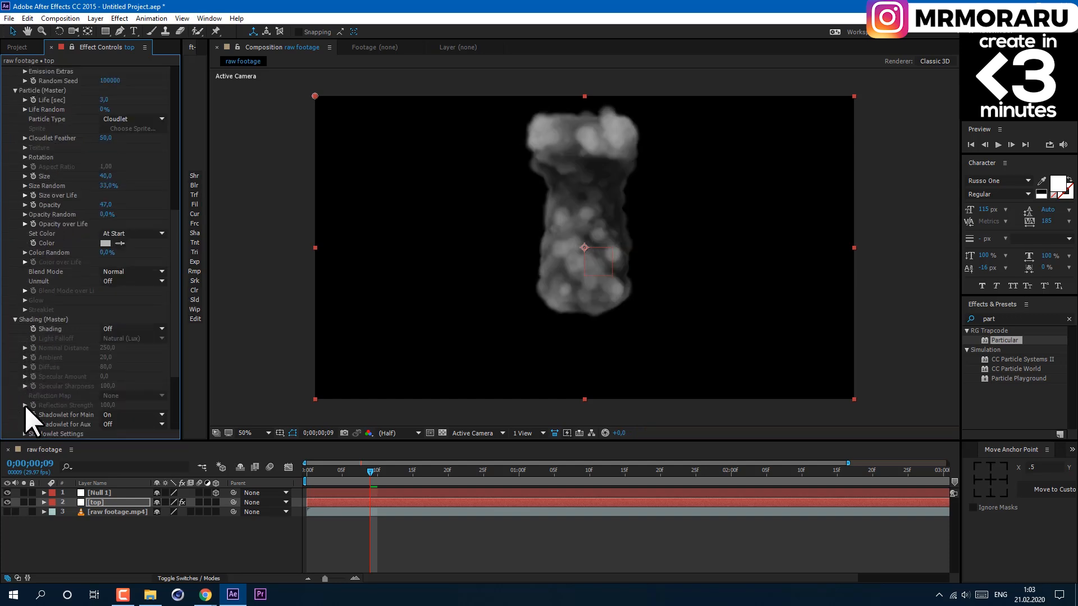
{"action": "scroll", "coordinate": [28, 418], "scroll_direction": "down", "scroll_amount": 3}
{"action": "left_click", "coordinate": [25, 333]}
{"action": "left_click", "coordinate": [101, 381]}
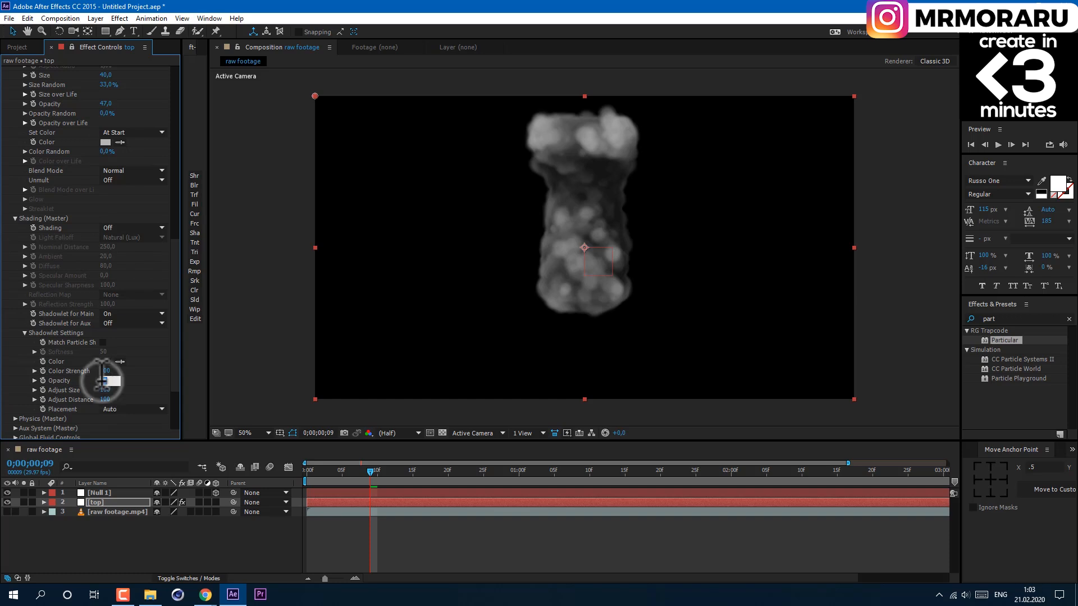
{"action": "type", "text": "2"}
{"action": "left_click", "coordinate": [105, 362]}
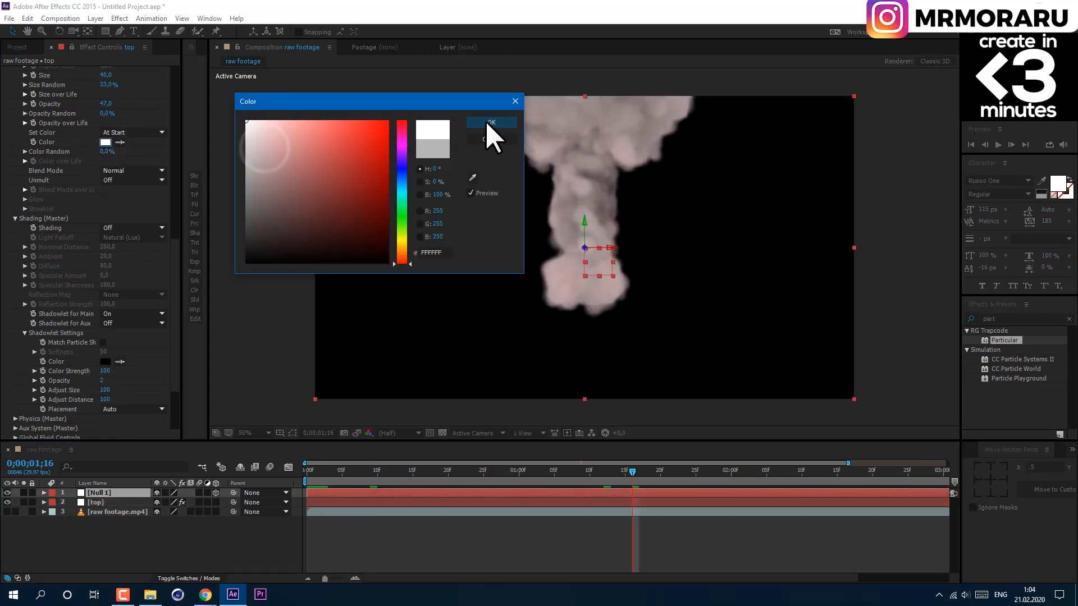
{"action": "left_click", "coordinate": [487, 121]}
Step: Duplicate the top layer and rename the lower copy as bottom
{"action": "left_click", "coordinate": [27, 18]}
{"action": "left_click", "coordinate": [47, 175]}
{"action": "left_click", "coordinate": [99, 511]}
{"action": "key", "text": "Return"}
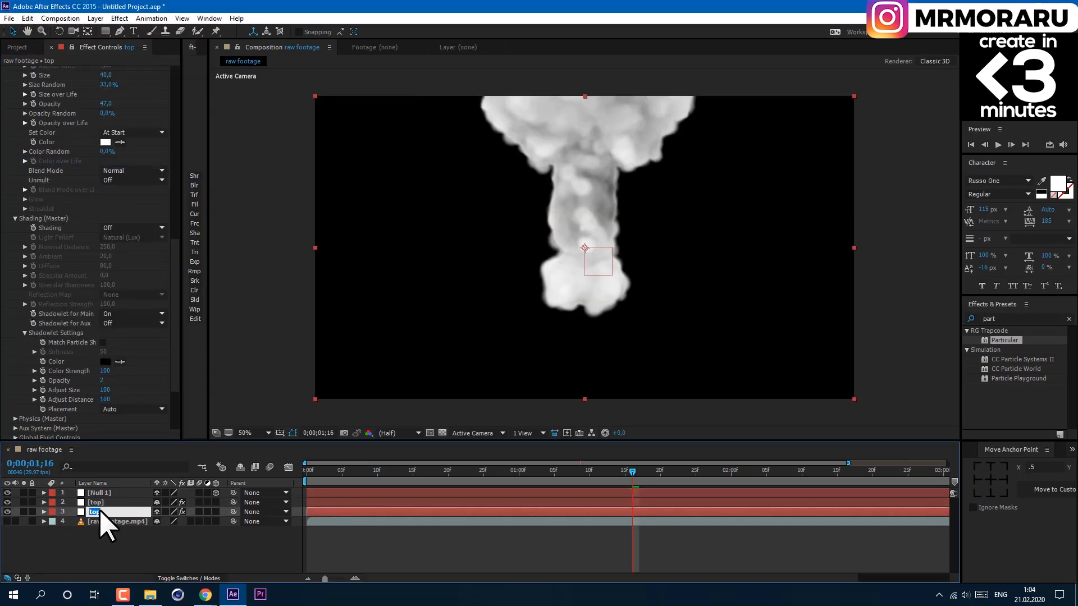
{"action": "type", "text": "bottom"}
{"action": "key", "text": "Return"}
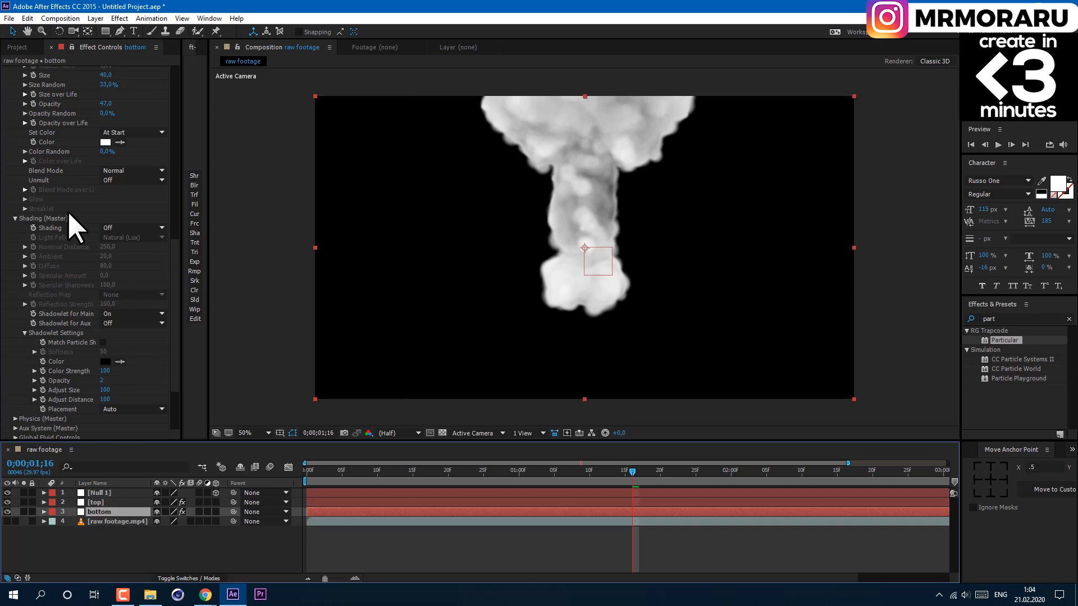
Step: Reset the Particular effect on the bottom layer and set its emitter position to 0, 0
{"action": "scroll", "coordinate": [68, 211], "scroll_direction": "up", "scroll_amount": 10}
{"action": "left_click", "coordinate": [107, 71]}
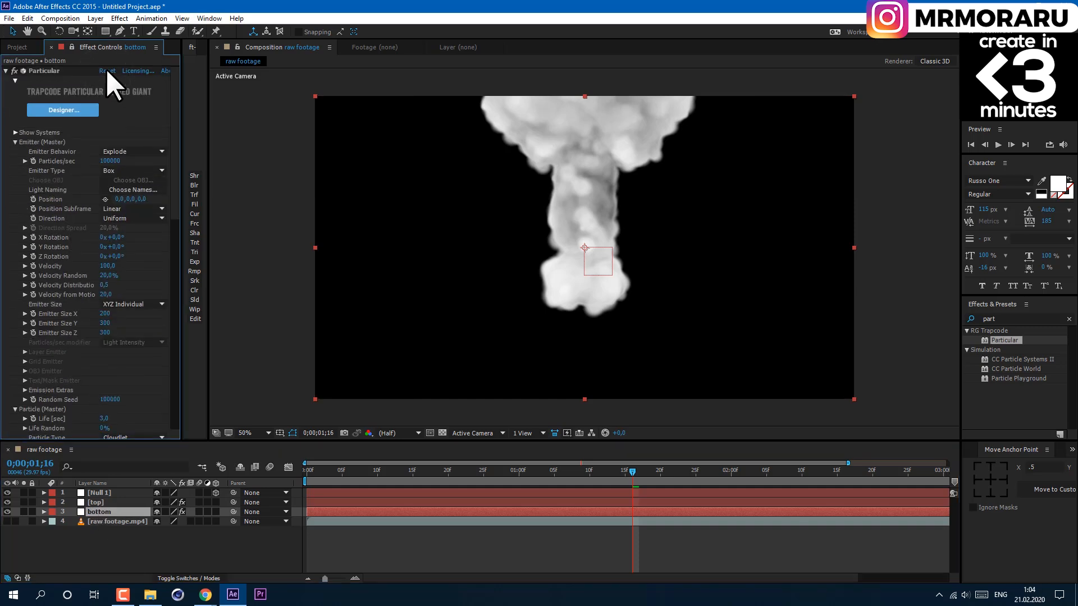
{"action": "left_click", "coordinate": [119, 199]}
{"action": "type", "text": "0"}
{"action": "key", "text": "Return"}
{"action": "left_click", "coordinate": [131, 200]}
{"action": "type", "text": "0"}
{"action": "key", "text": "Return"}
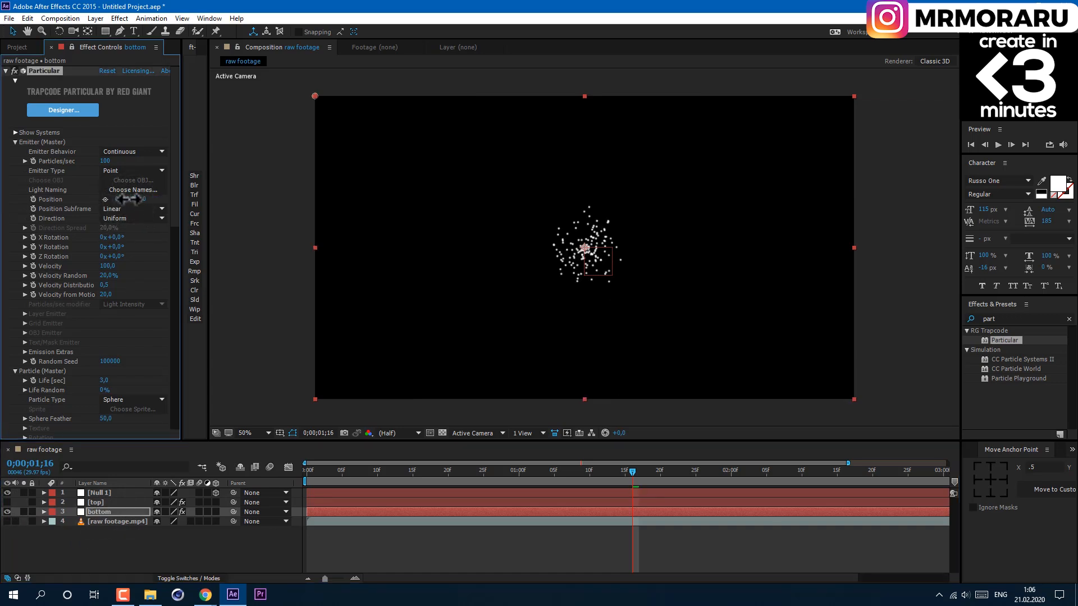
Step: Set the bottom emitter to 1000 particles per second, Bi-Directional direction and 0% direction spread
{"action": "left_click", "coordinate": [107, 161]}
{"action": "type", "text": "1000"}
{"action": "left_click", "coordinate": [116, 218]}
{"action": "left_click", "coordinate": [119, 243]}
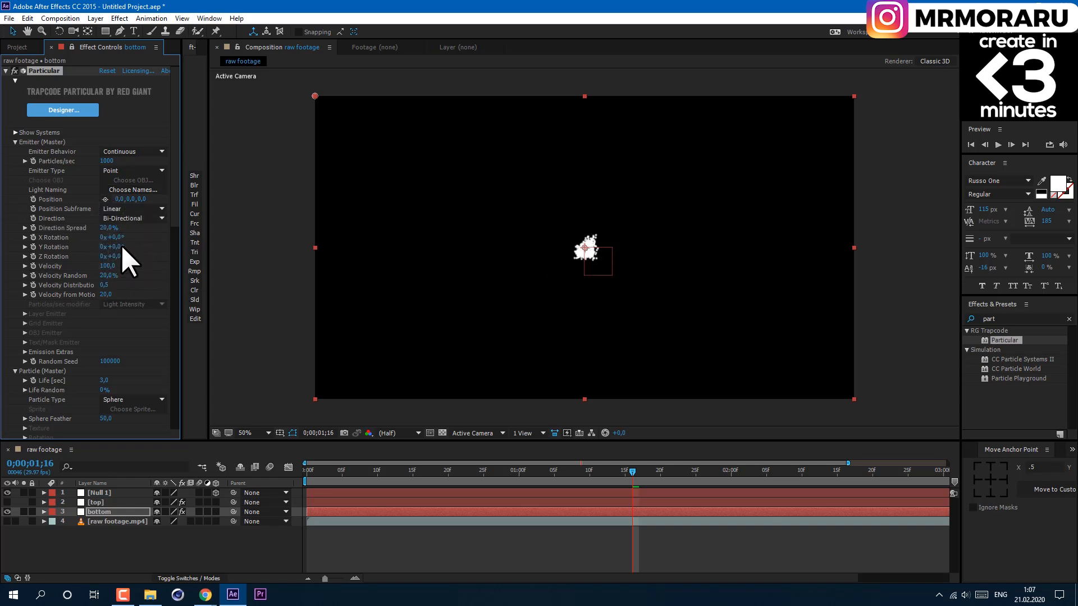
{"action": "left_click", "coordinate": [104, 228]}
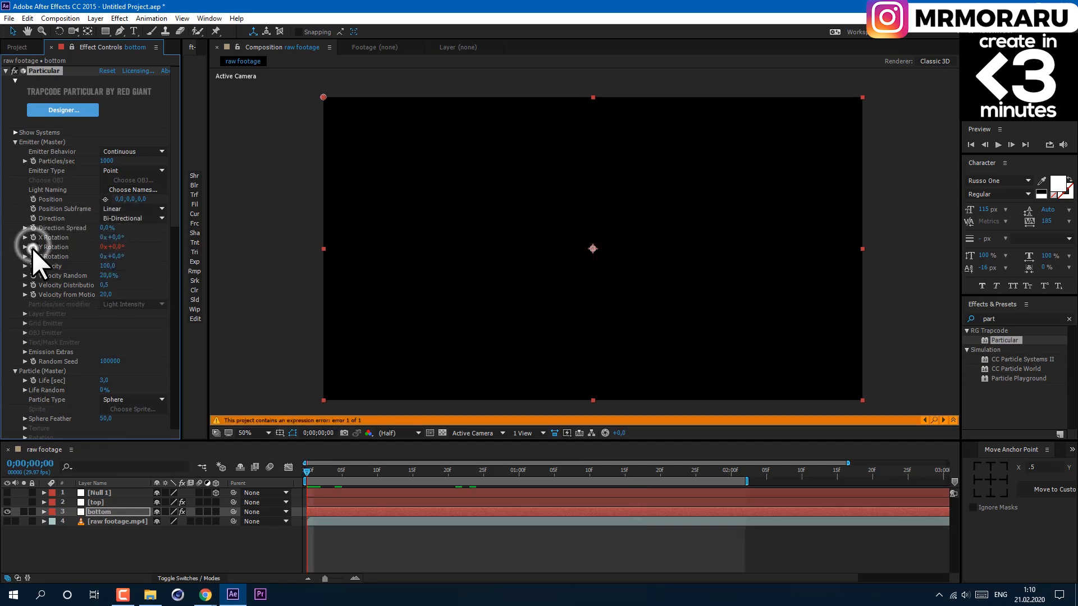
Step: Keyframe the bottom emitter's Y Rotation at the first frame and give it the expression loopOut();
{"action": "left_click", "coordinate": [32, 247]}
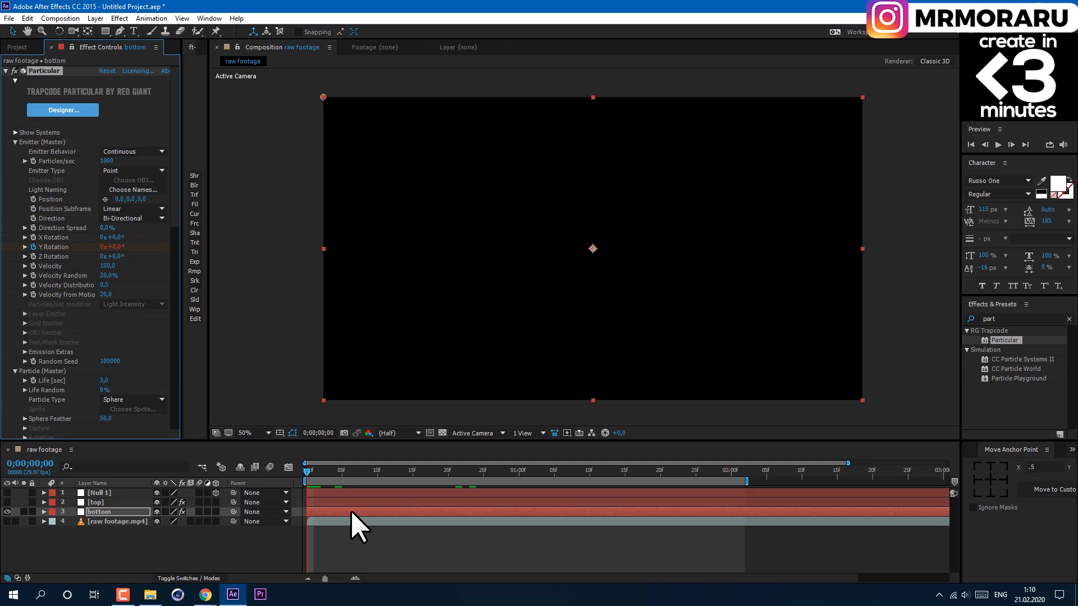
{"action": "key", "text": "u"}
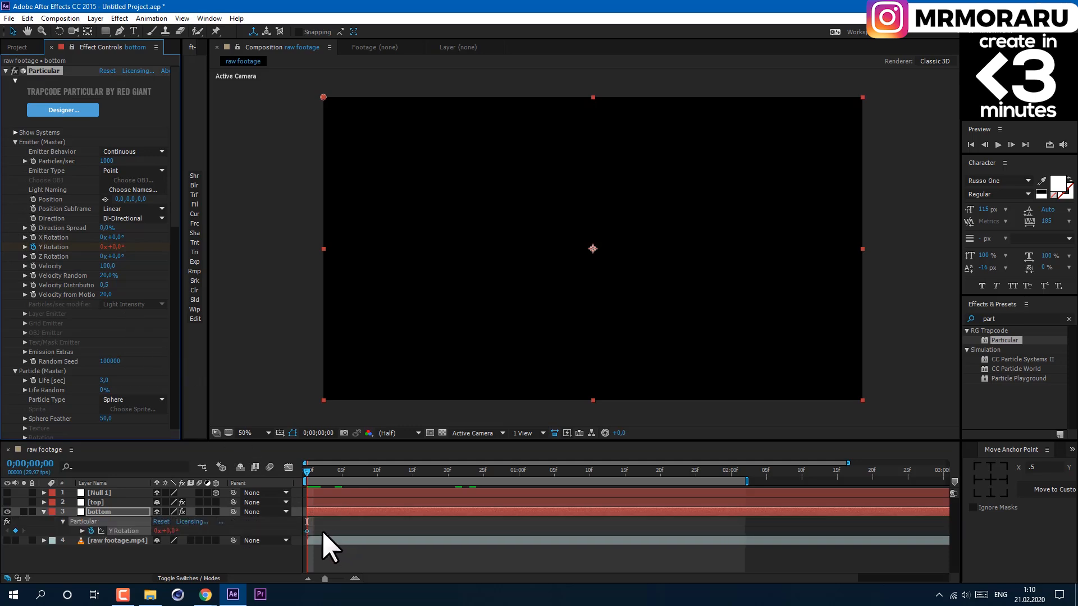
{"action": "left_click", "coordinate": [89, 531], "text": "alt"}
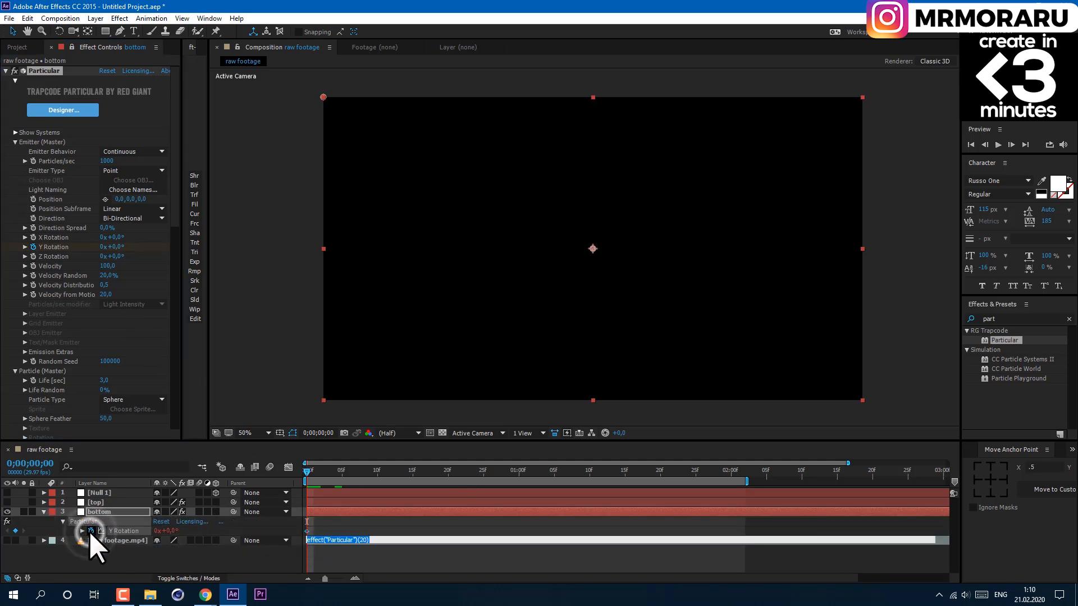
{"action": "type", "text": "loopO"}
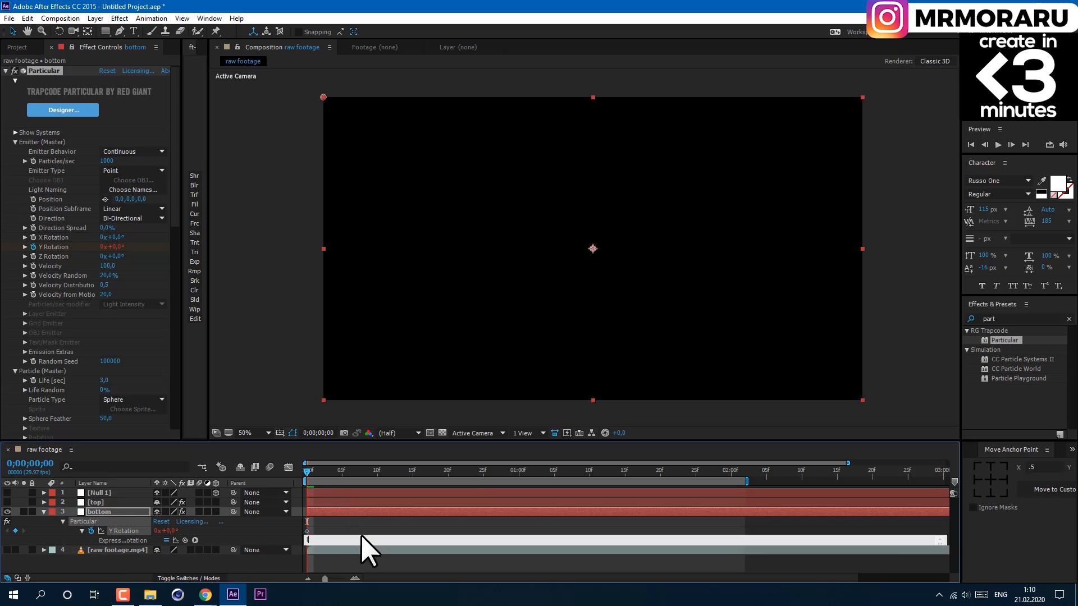
{"action": "type", "text": "ut"}
{"action": "type", "text": "();"}
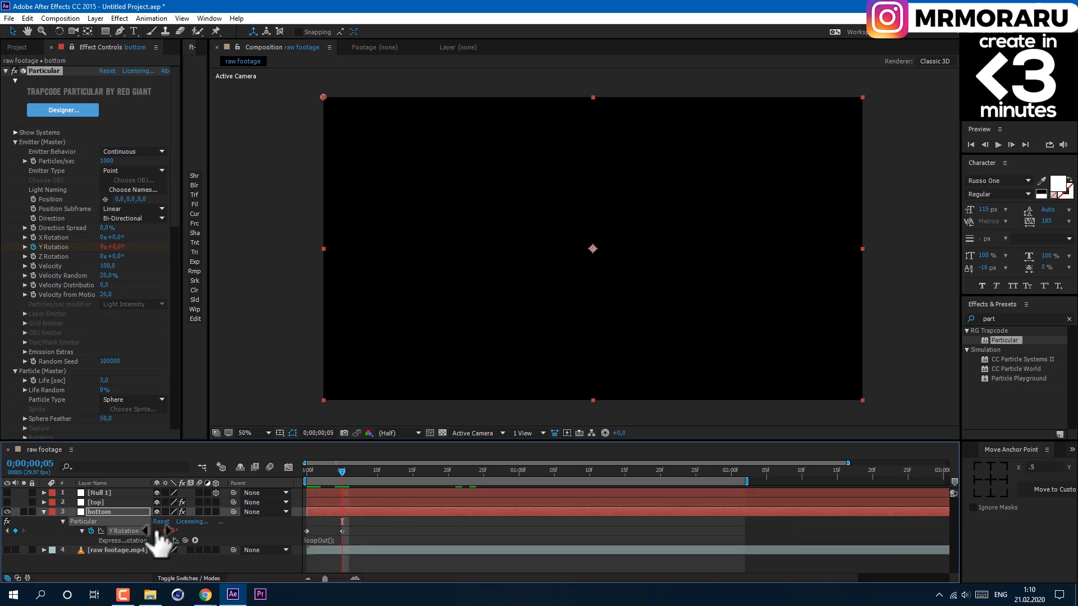
Step: Add increasing Y Rotation keyframes to the bottom emitter at frames 5, 14 and 24, reaching 6 revolutions at the last one
{"action": "left_click", "coordinate": [160, 530]}
{"action": "left_click", "coordinate": [405, 470]}
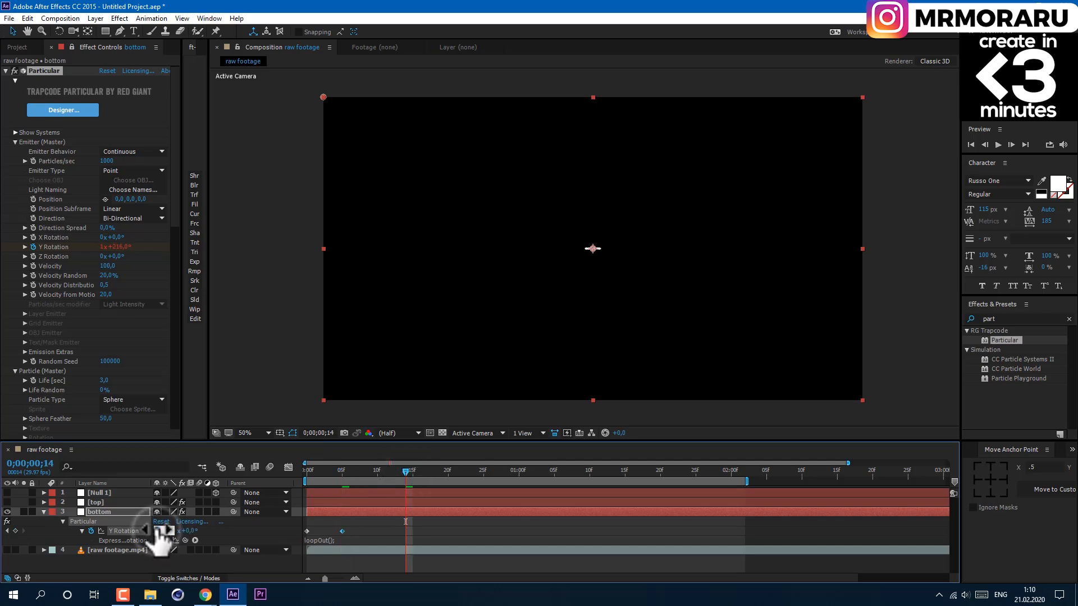
{"action": "left_click", "coordinate": [157, 532]}
{"action": "type", "text": "6"}
{"action": "key", "text": "Return"}
Step: Rotate the null object about 35° around its X axis
{"action": "left_click", "coordinate": [106, 494]}
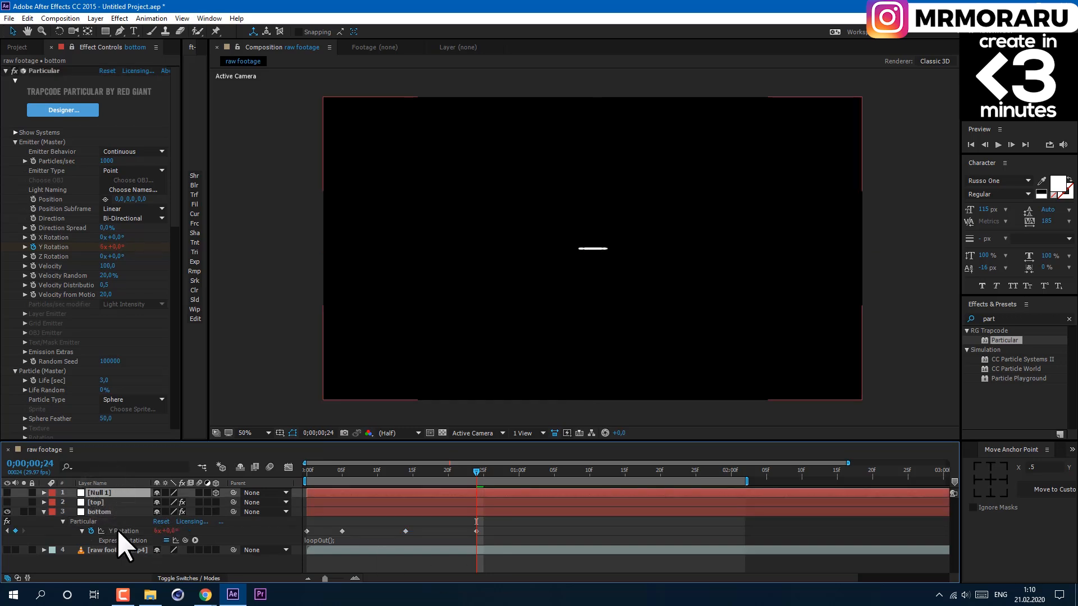
{"action": "key", "text": "r"}
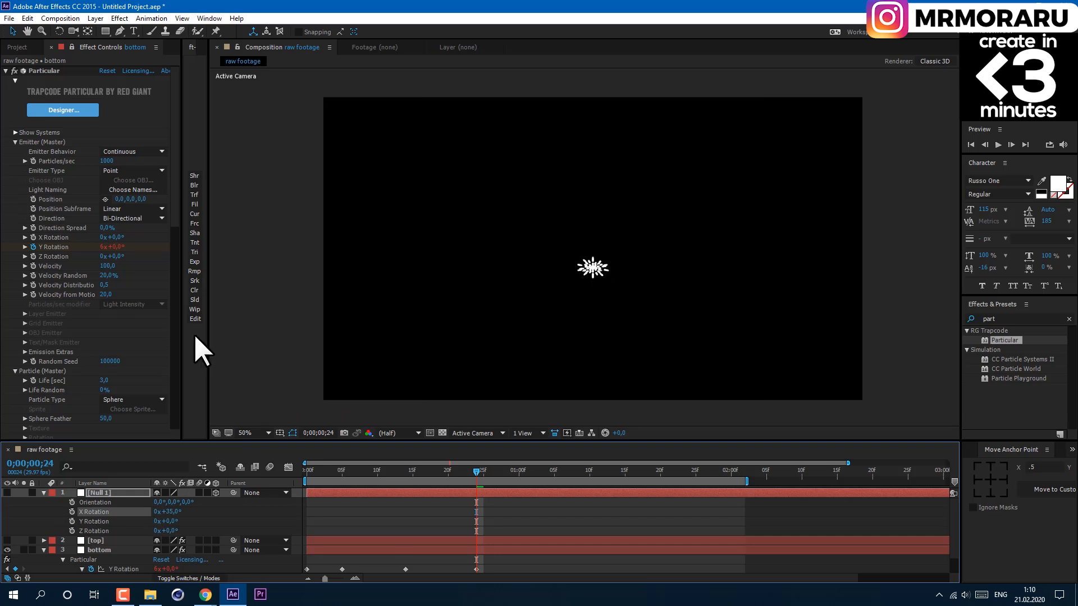
Step: Set the bottom emitter's velocity to 25 with 100% velocity random, and the particle life to 3.3 seconds
{"action": "left_click", "coordinate": [107, 266]}
{"action": "type", "text": "25"}
{"action": "key", "text": "Return"}
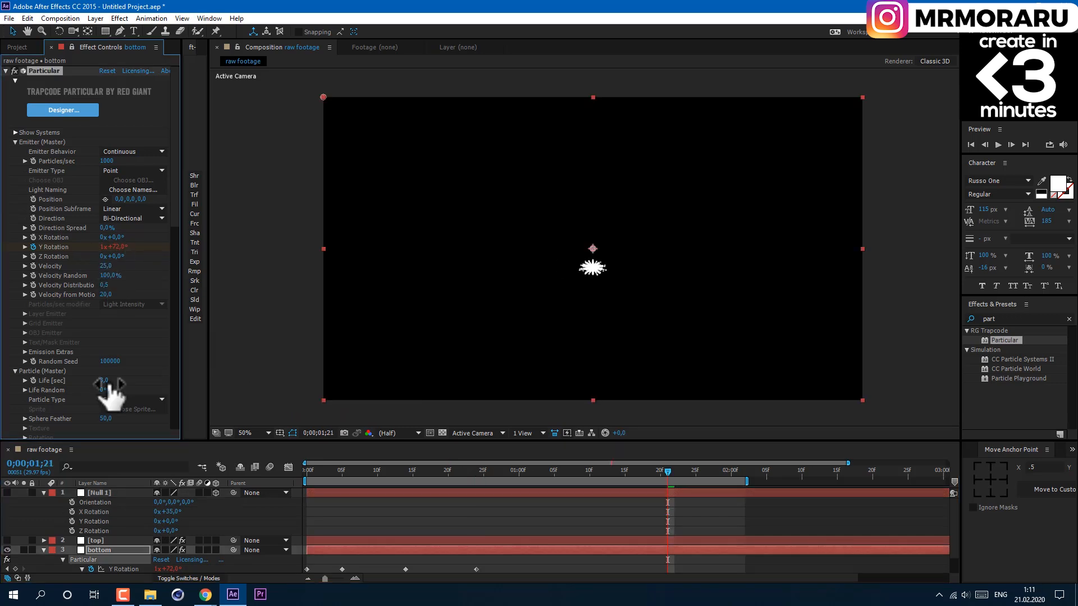
{"action": "type", "text": "3,3"}
Step: Slide the bottom layer earlier in the timeline so it starts before the composition's first frame
{"action": "left_click", "coordinate": [871, 472]}
{"action": "left_click_drag", "start_coordinate": [596, 548], "coordinate": [393, 559]}
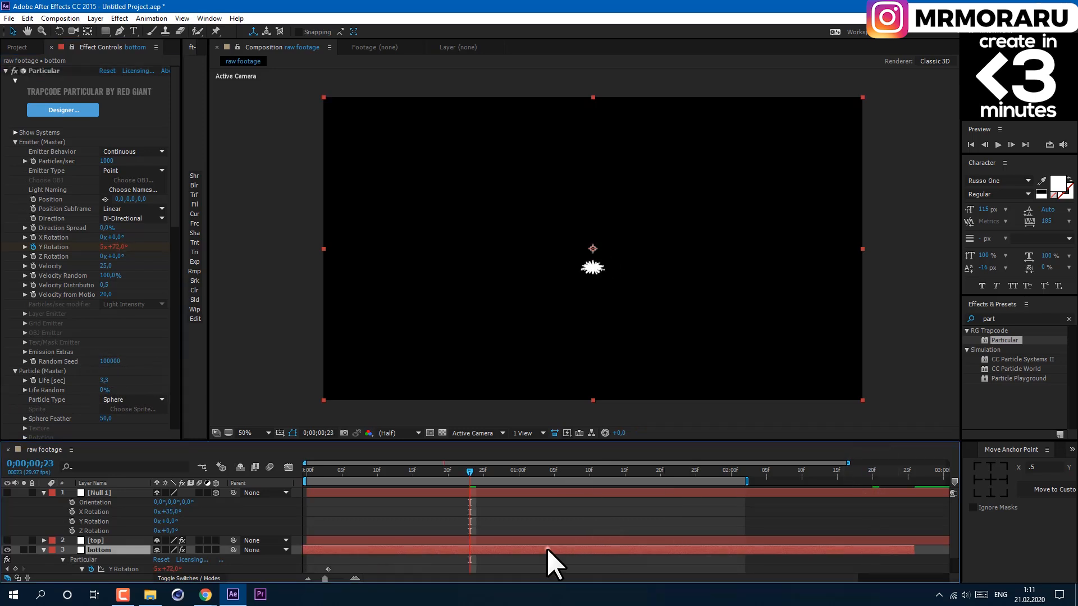
{"action": "left_click_drag", "start_coordinate": [547, 549], "coordinate": [350, 568]}
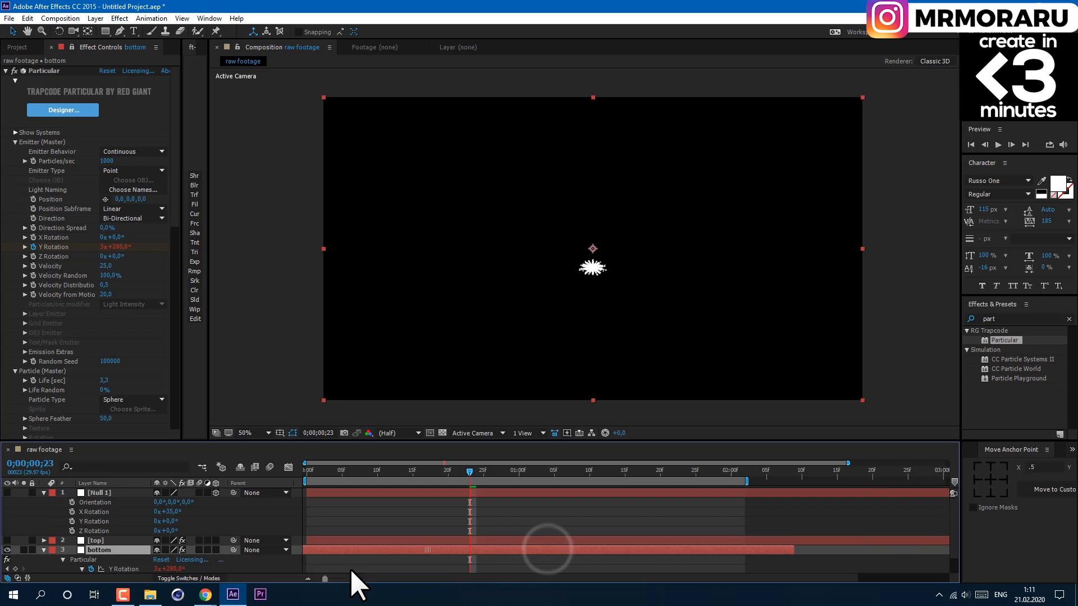
Step: Set the bottom layer's particle life random to 33% and change the particle type to Cloudlet with a feather of 25
{"action": "left_click", "coordinate": [106, 390]}
{"action": "type", "text": "33"}
{"action": "key", "text": "Return"}
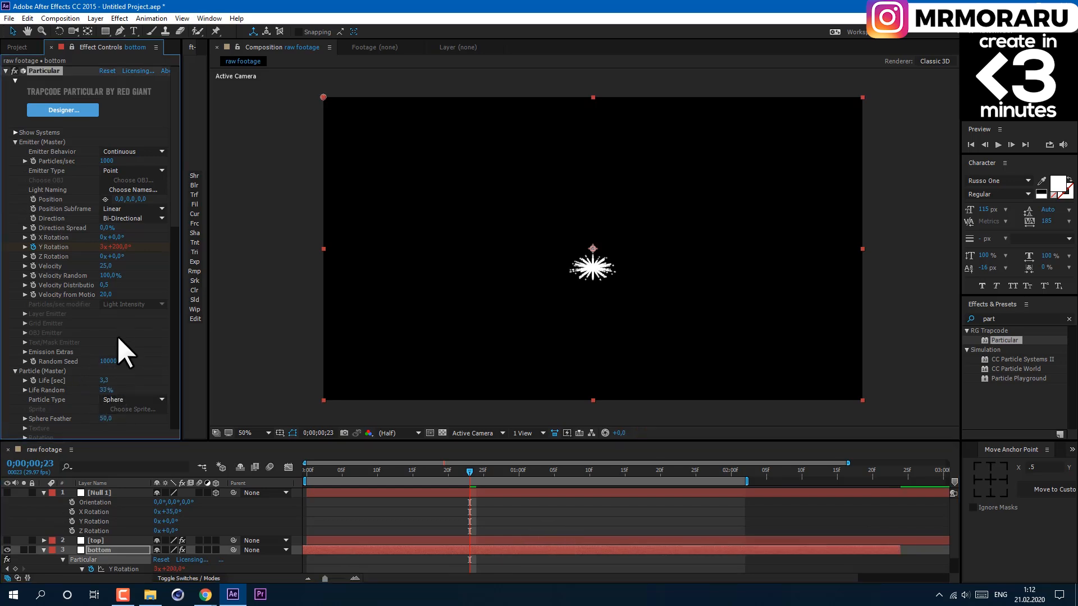
{"action": "scroll", "coordinate": [57, 355], "scroll_direction": "down", "scroll_amount": 3}
{"action": "left_click", "coordinate": [133, 349]}
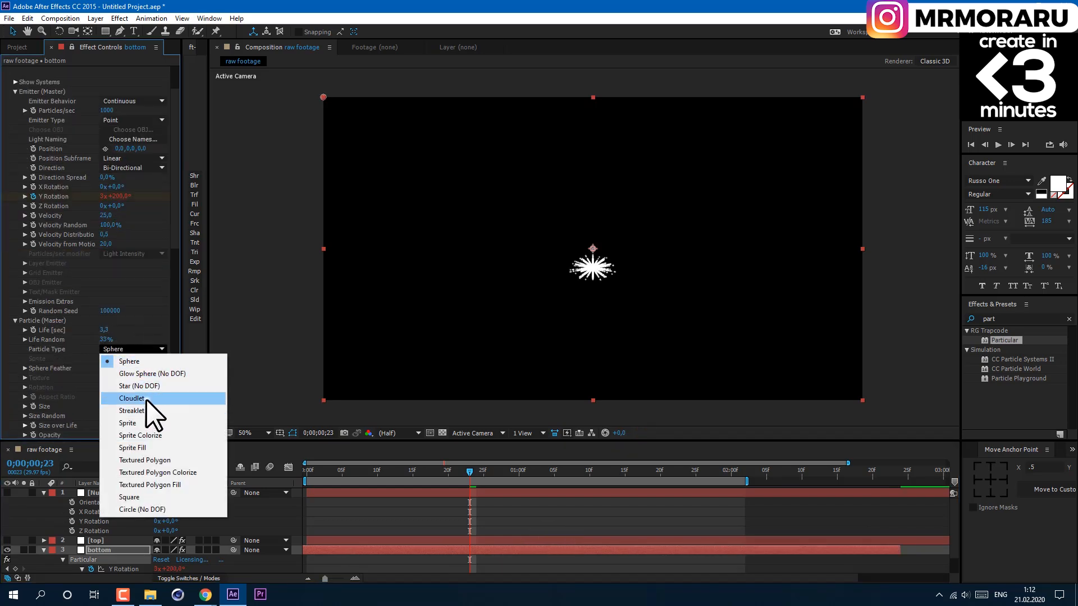
{"action": "left_click", "coordinate": [146, 399]}
{"action": "type", "text": "25"}
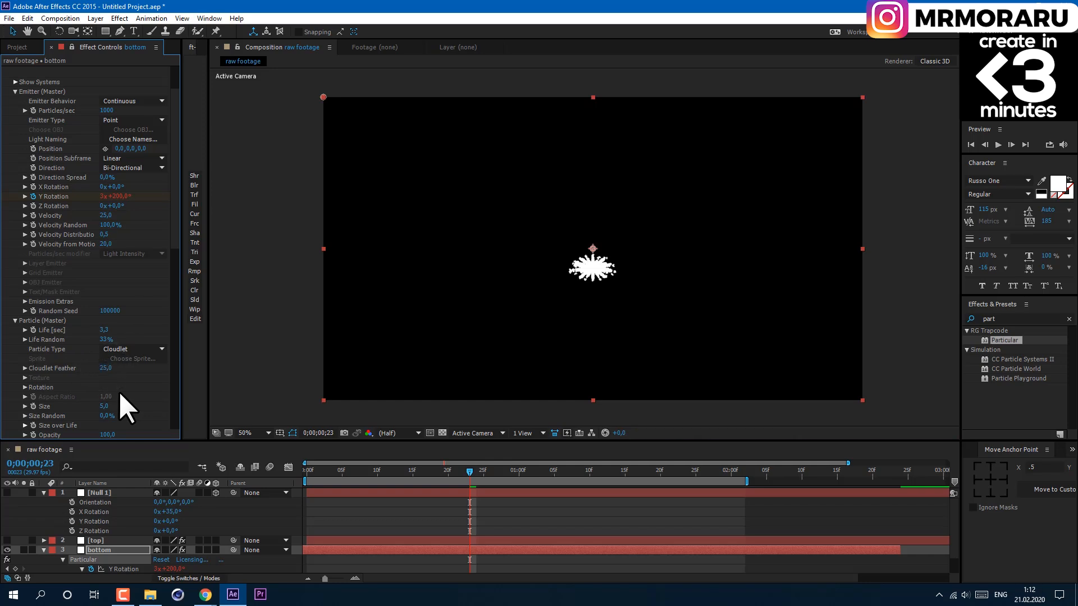
Step: Set the bottom layer's particle size to 10
{"action": "key", "text": "slash"}
{"action": "scroll", "coordinate": [107, 337], "scroll_direction": "down", "scroll_amount": 6}
{"action": "left_click", "coordinate": [105, 305]}
{"action": "type", "text": "10"}
{"action": "key", "text": "Return"}
Step: Reshape the Size over Life curve so particles stay small for most of their life and grow steeply at the end
{"action": "left_click", "coordinate": [24, 325]}
{"action": "scroll", "coordinate": [51, 336], "scroll_direction": "down", "scroll_amount": 1}
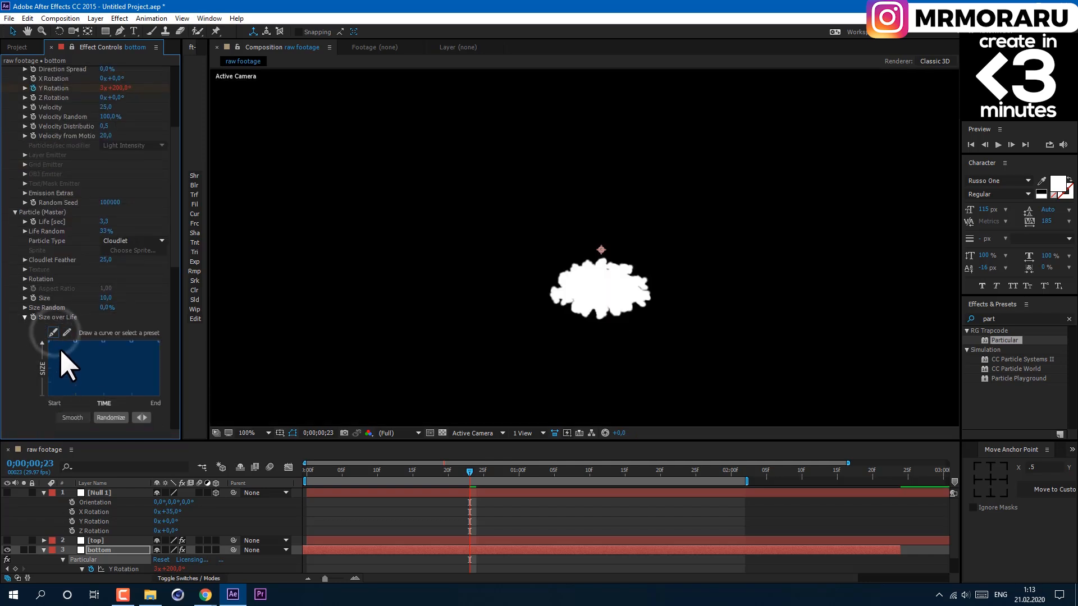
{"action": "mouse_move", "coordinate": [32, 387]}
{"action": "left_mouse_down"}
{"action": "mouse_move", "coordinate": [74, 343]}
{"action": "mouse_move", "coordinate": [84, 390]}
{"action": "mouse_move", "coordinate": [102, 344]}
{"action": "mouse_move", "coordinate": [125, 383]}
{"action": "mouse_move", "coordinate": [133, 338]}
{"action": "left_mouse_up"}
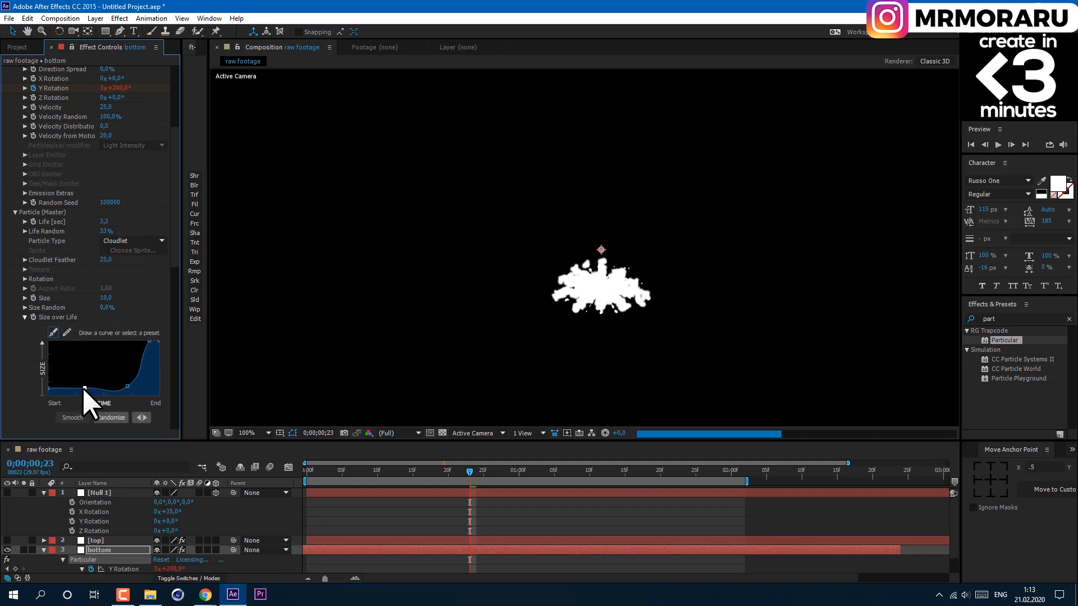
{"action": "left_click", "coordinate": [25, 317]}
Step: Shape the Opacity over Life curve to rise from zero, hold at full opacity and fall to zero at the end
{"action": "left_click", "coordinate": [25, 347]}
{"action": "scroll", "coordinate": [25, 348], "scroll_direction": "down", "scroll_amount": 1}
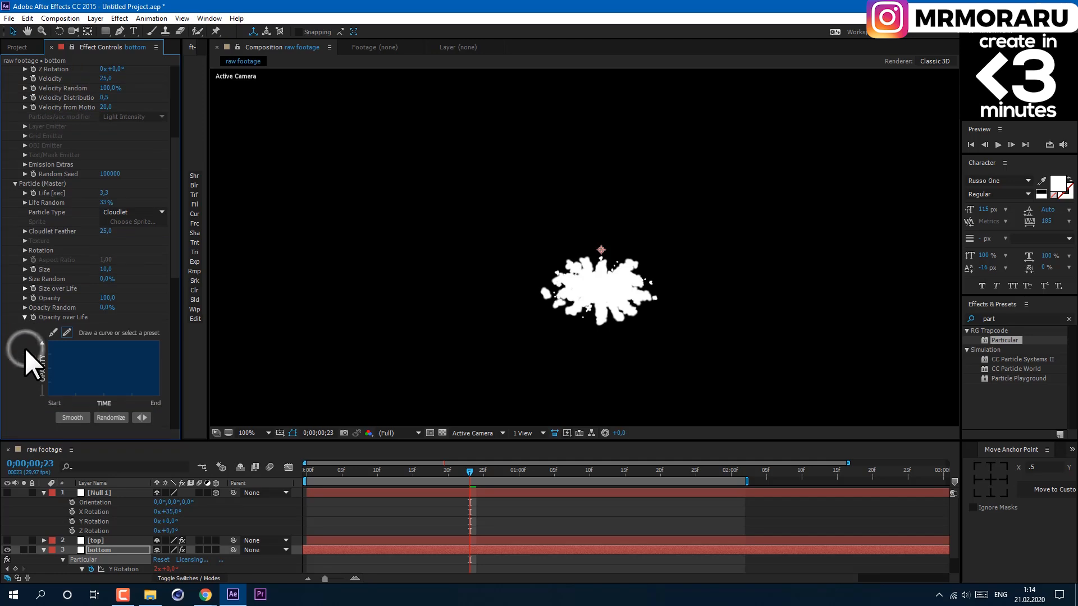
{"action": "left_click", "coordinate": [53, 333]}
{"action": "left_click_drag", "start_coordinate": [49, 340], "coordinate": [85, 340]}
{"action": "left_click_drag", "start_coordinate": [159, 341], "coordinate": [174, 429]}
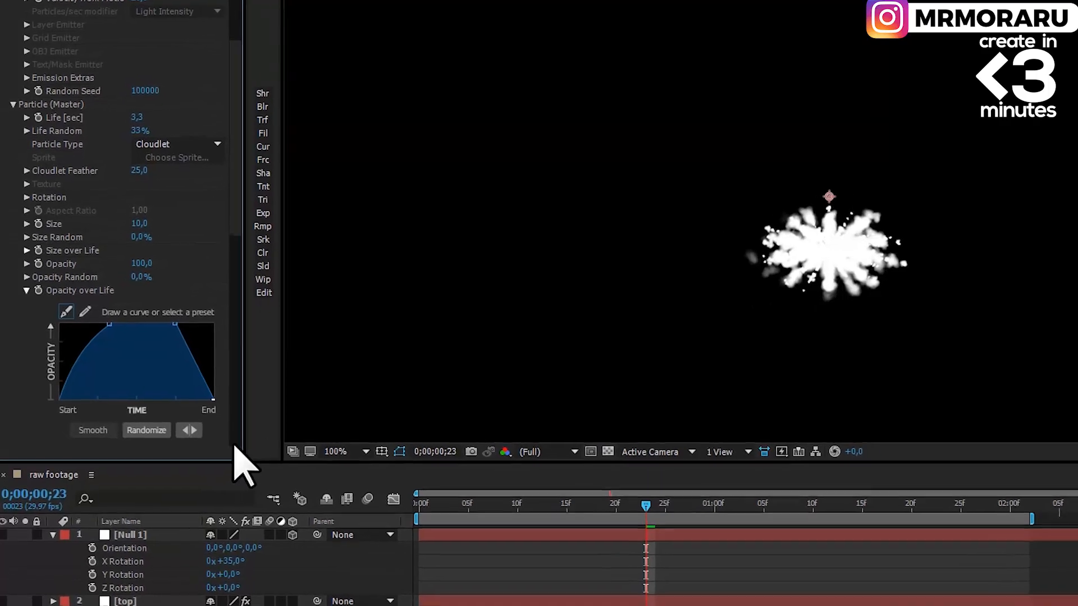
{"action": "left_click_drag", "start_coordinate": [175, 323], "coordinate": [186, 323]}
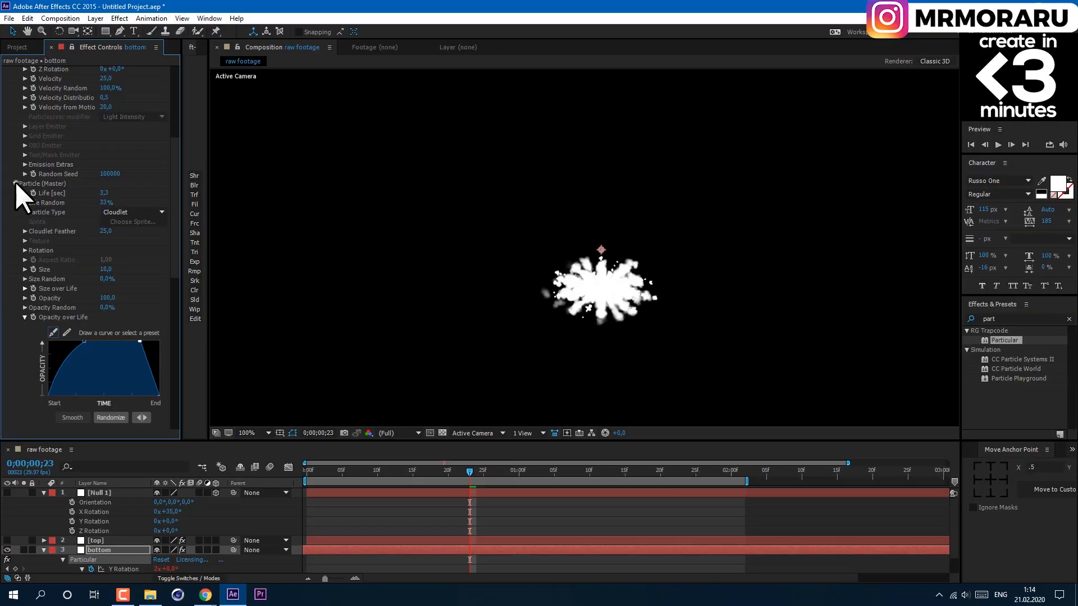
Step: Turn on Shadowlet for Main in the bottom layer's shading and set the shadowlet opacity to 7
{"action": "left_click", "coordinate": [16, 183]}
{"action": "scroll", "coordinate": [16, 198], "scroll_direction": "up", "scroll_amount": 3}
{"action": "left_click", "coordinate": [120, 338]}
{"action": "left_click", "coordinate": [134, 363]}
{"action": "left_click", "coordinate": [106, 406]}
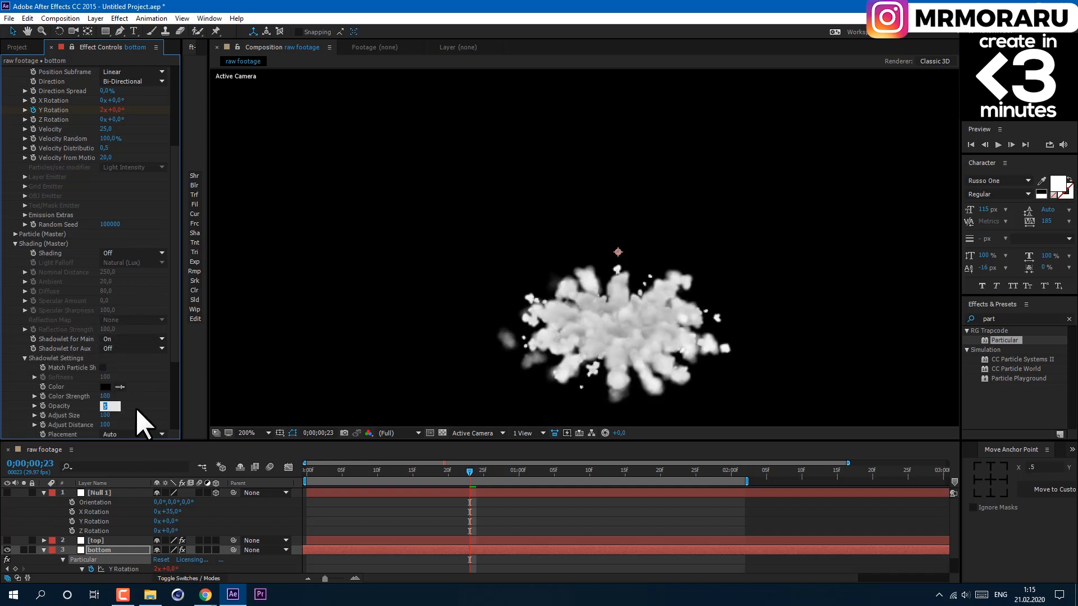
{"action": "type", "text": "7"}
{"action": "key", "text": "Return"}
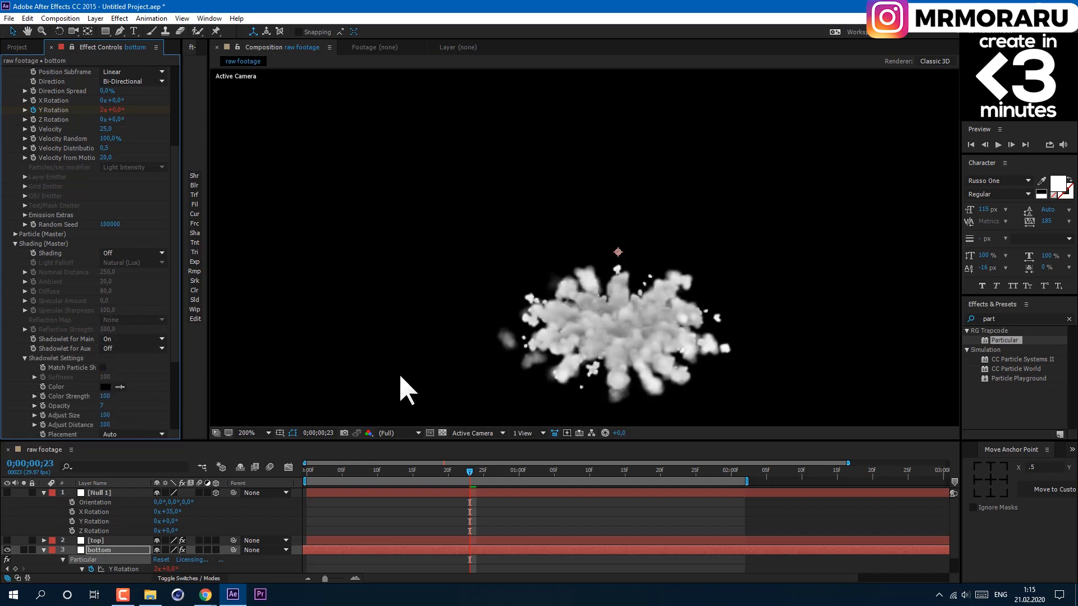
{"action": "key", "text": "comma"}
{"action": "left_click", "coordinate": [44, 493]}
{"action": "left_click", "coordinate": [44, 511]}
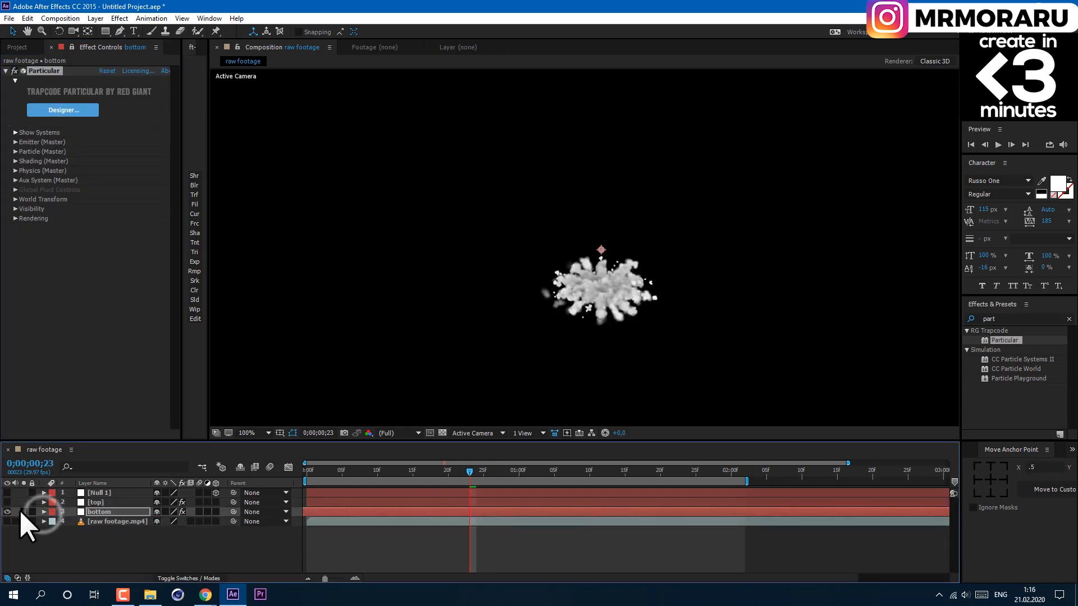
Step: Edit the bottom layer's Z Offset W expression so it subtracts 1000 from the null's Z position
{"action": "left_click", "coordinate": [106, 511]}
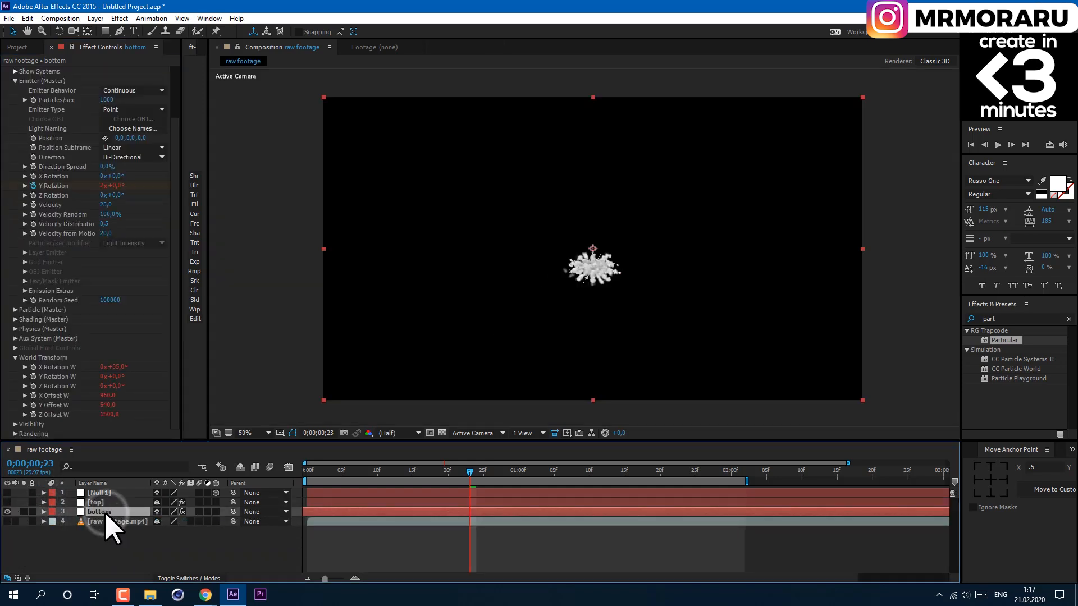
{"action": "key", "text": "u"}
{"action": "key", "text": "u"}
{"action": "scroll", "coordinate": [161, 515], "scroll_direction": "down", "scroll_amount": 8}
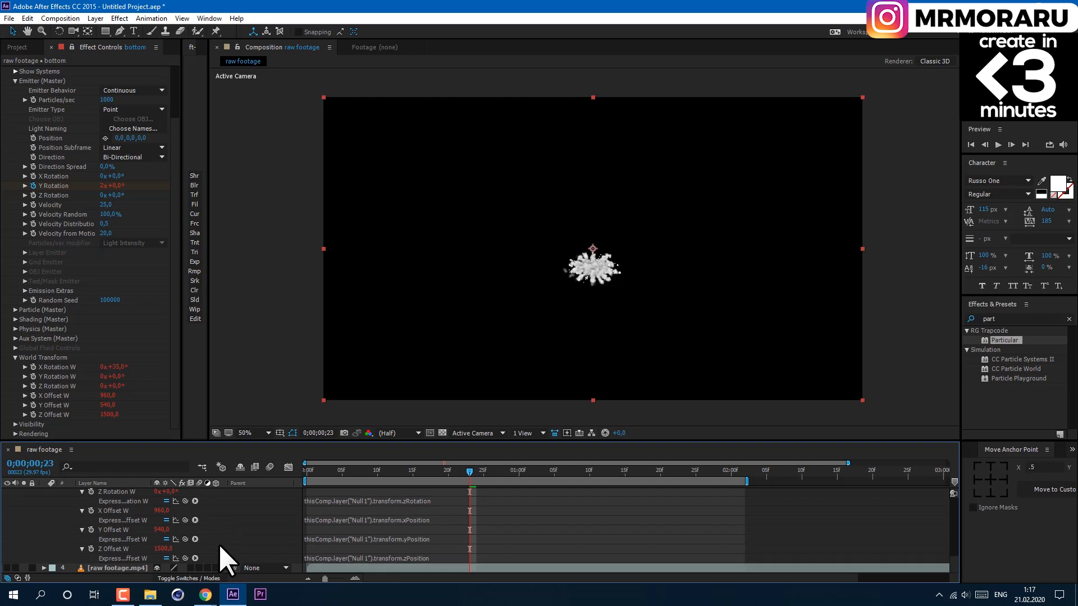
{"action": "left_click", "coordinate": [432, 558]}
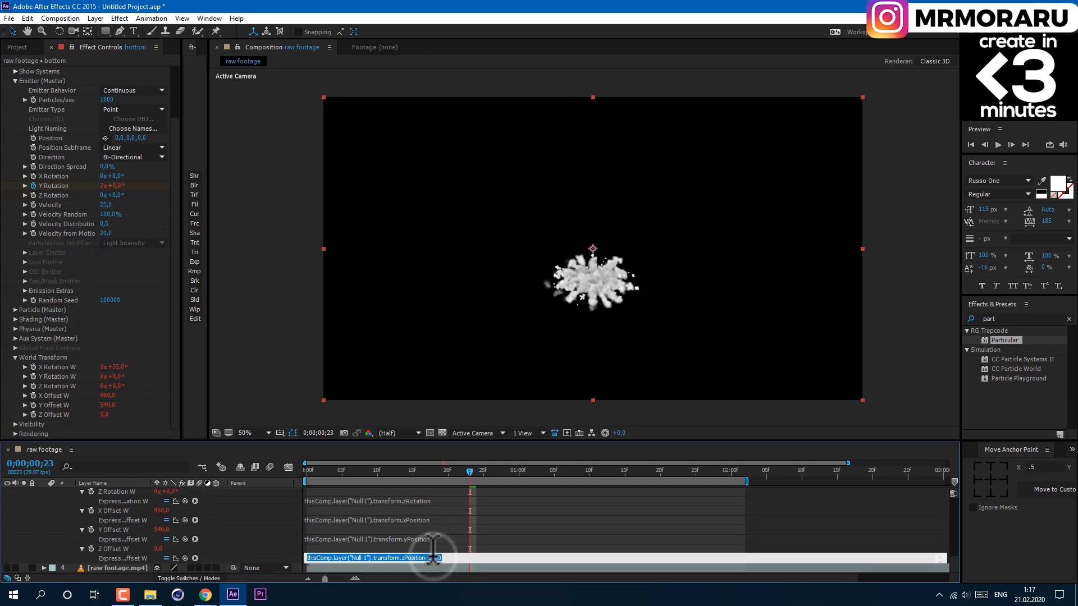
{"action": "left_click", "coordinate": [433, 558]}
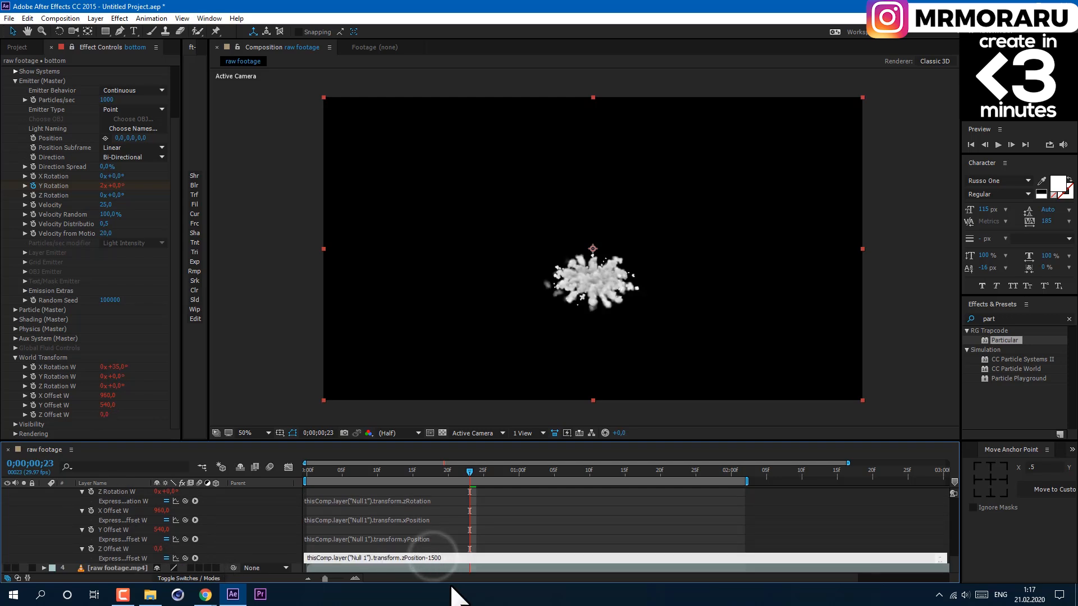
{"action": "type", "text": "0"}
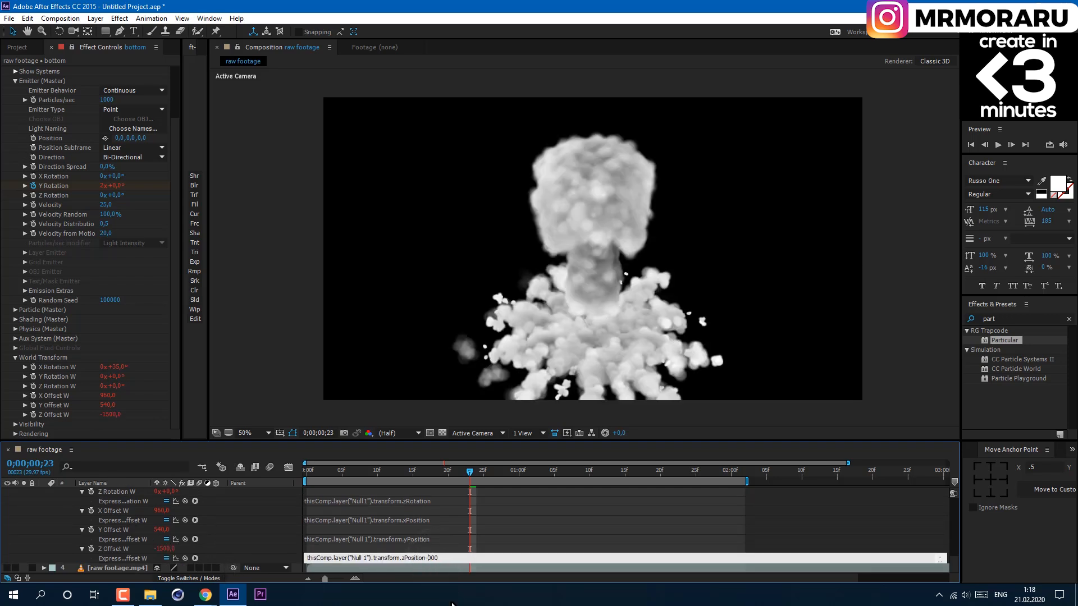
{"action": "type", "text": "1"}
{"action": "key", "text": "KP_Enter"}
{"action": "scroll", "coordinate": [127, 533], "scroll_direction": "up", "scroll_amount": 10}
{"action": "left_click", "coordinate": [44, 511]}
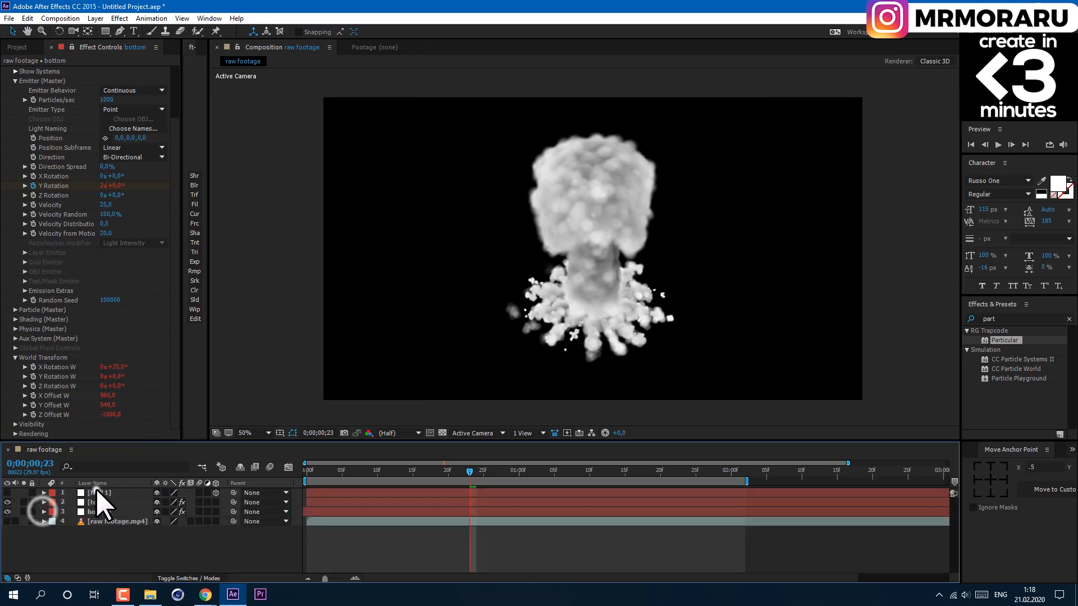
Step: Set the null object's X Rotation to 0°
{"action": "left_click", "coordinate": [98, 492]}
{"action": "key", "text": "r"}
{"action": "left_click_drag", "start_coordinate": [163, 512], "coordinate": [167, 512]}
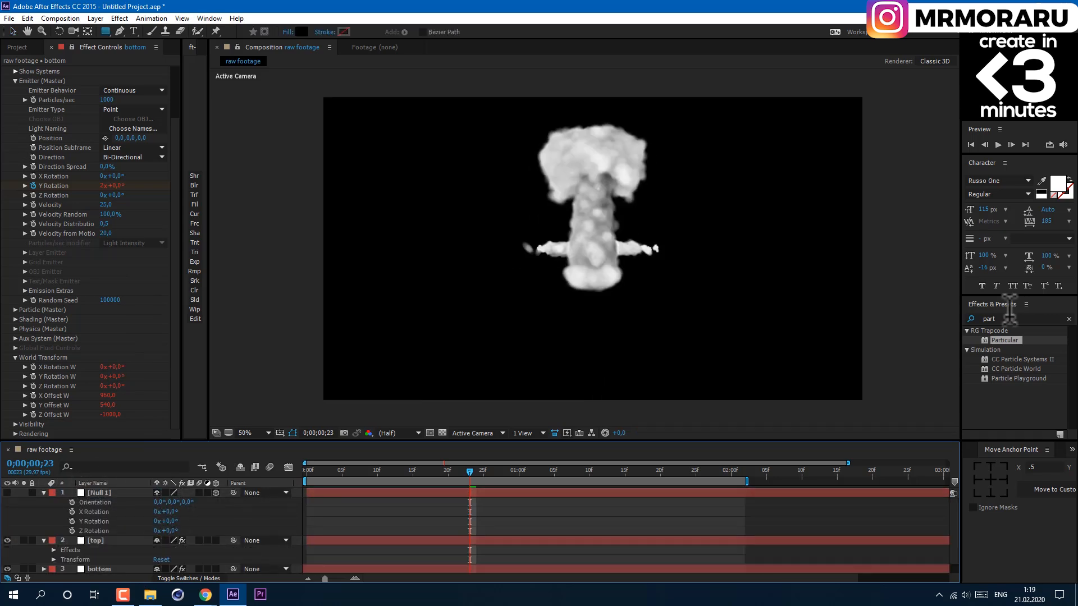
Step: Apply Linear Wipe to the top layer with a 0° wipe angle, adjusting transition completion to trim the column's lower end
{"action": "left_click_drag", "start_coordinate": [1010, 319], "coordinate": [921, 322]}
{"action": "type", "text": "linear w"}
{"action": "left_click_drag", "start_coordinate": [1015, 379], "coordinate": [117, 542]}
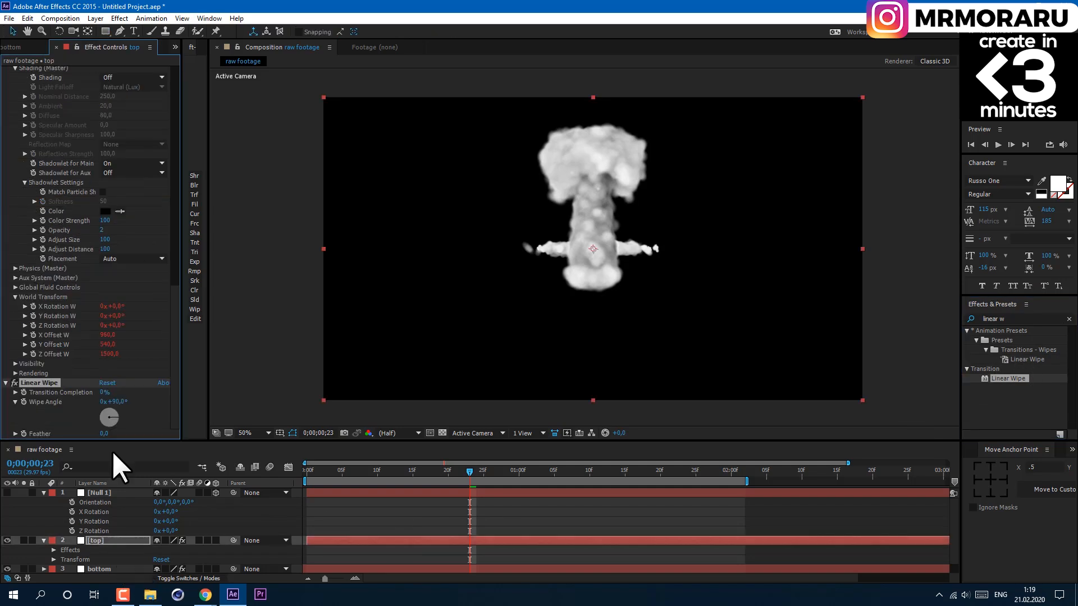
{"action": "left_click_drag", "start_coordinate": [103, 391], "coordinate": [116, 390]}
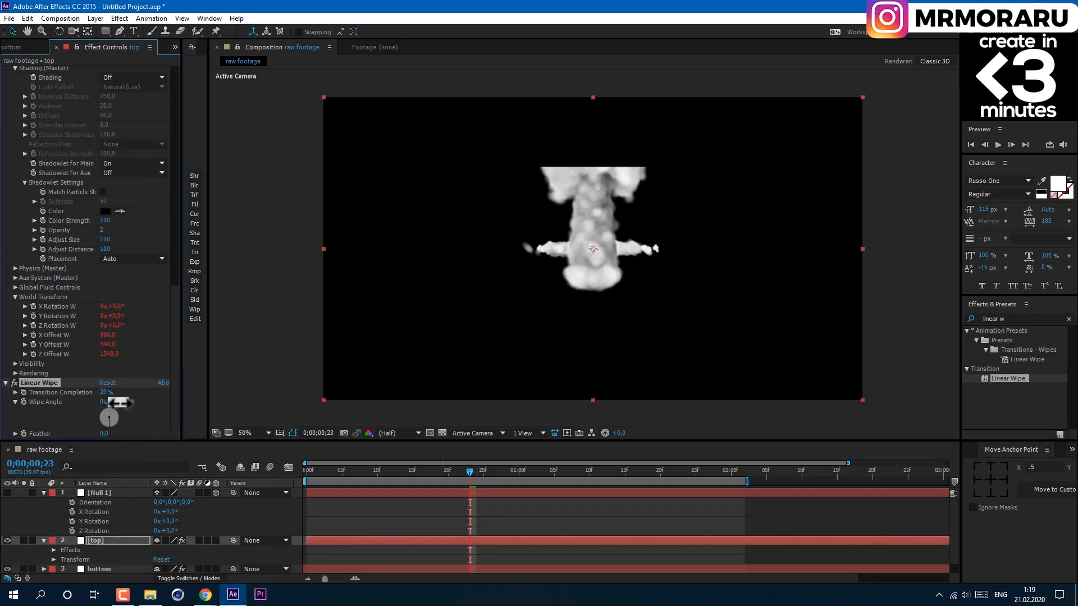
{"action": "type", "text": "0"}
{"action": "key", "text": "Return"}
{"action": "left_click_drag", "start_coordinate": [107, 395], "coordinate": [106, 407]}
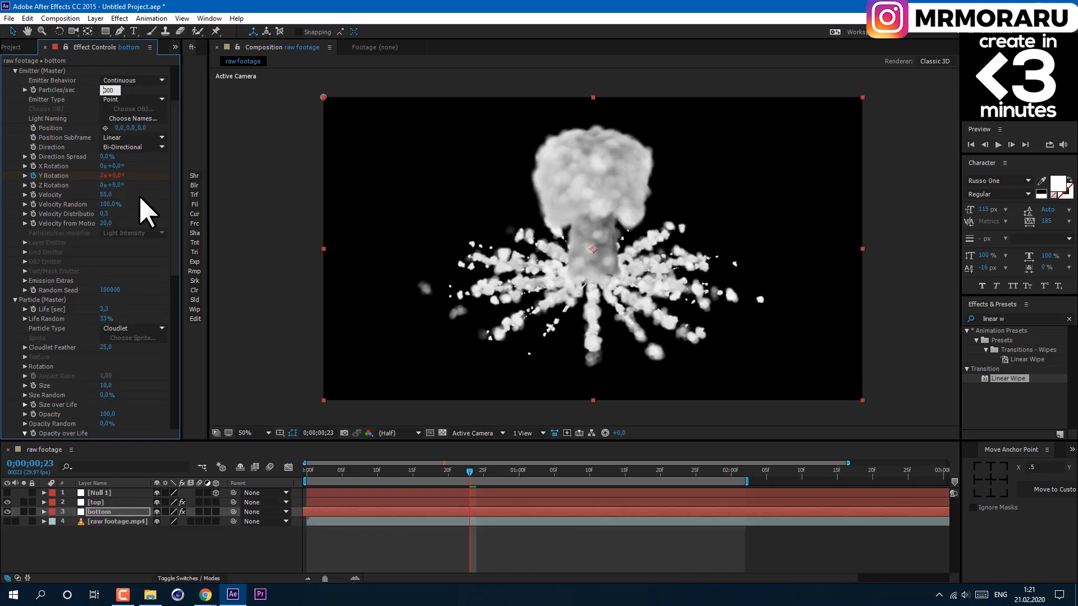
Step: Set the bottom emitter to 5000 particles per second with a velocity of 40
{"action": "type", "text": "5"}
{"action": "key", "text": "Return"}
{"action": "left_click", "coordinate": [107, 194]}
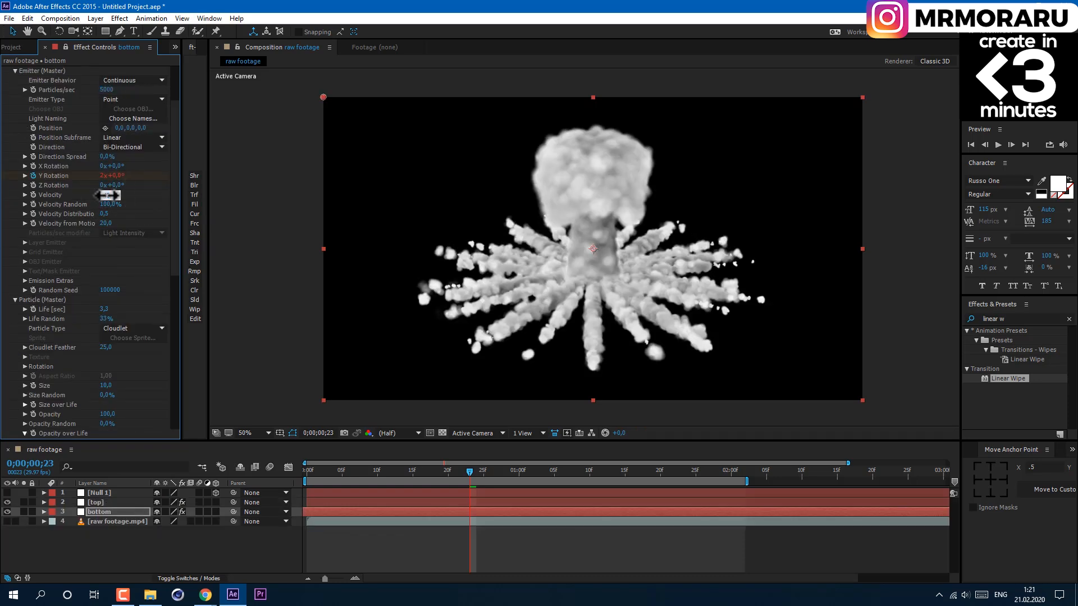
{"action": "type", "text": "40"}
{"action": "key", "text": "Return"}
Step: Set the bottom layer's particle size to 20
{"action": "scroll", "coordinate": [107, 334], "scroll_direction": "down", "scroll_amount": 2}
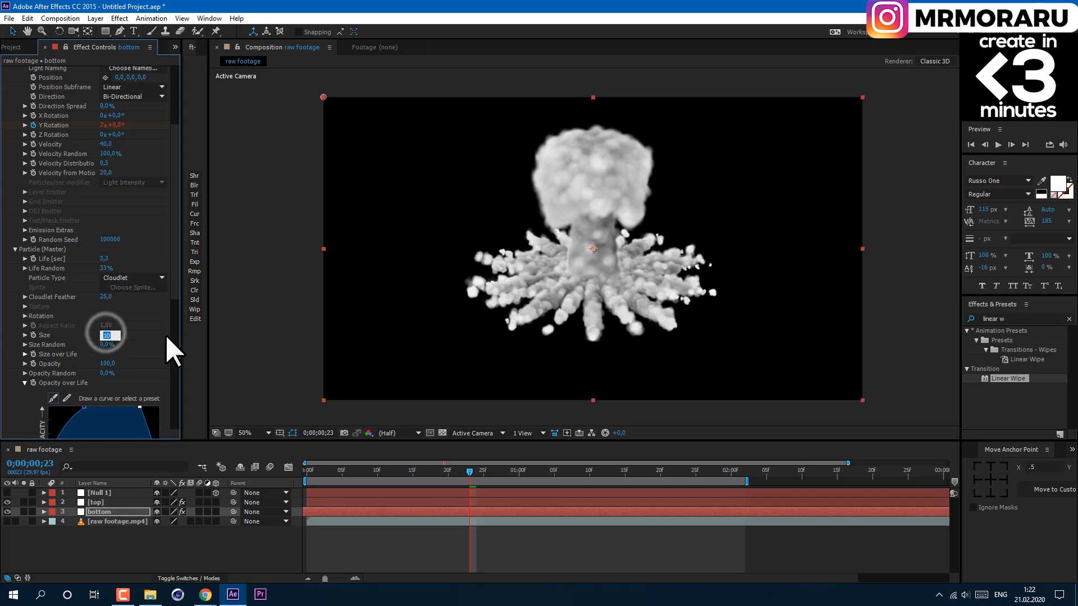
{"action": "type", "text": "20"}
{"action": "key", "text": "Return"}
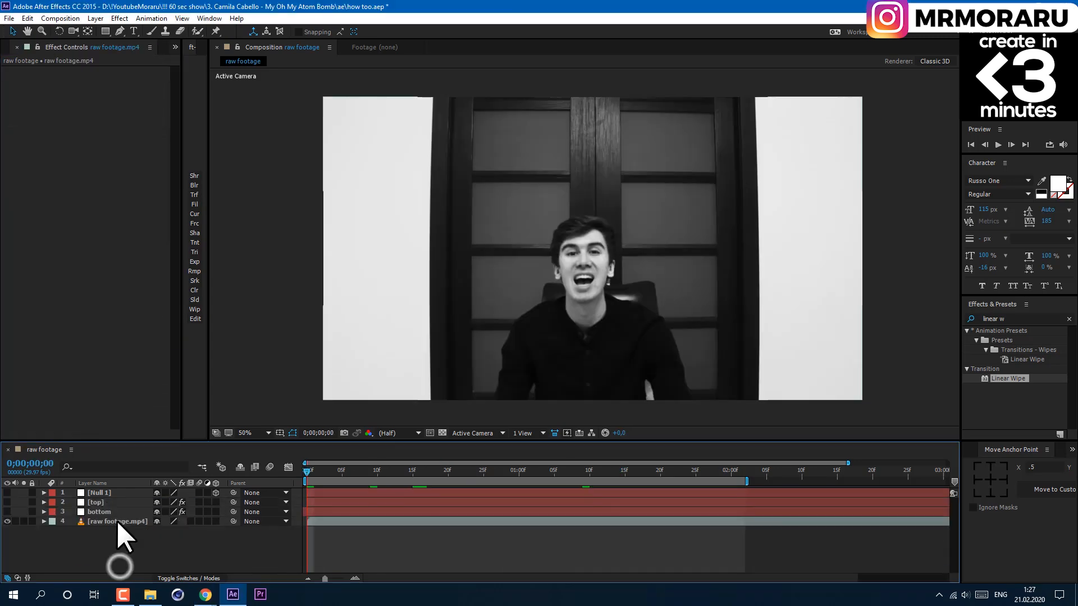
Step: Set up motion stabilization on the raw footage and place the enlarged track point on the man's nose
{"action": "left_click", "coordinate": [117, 524]}
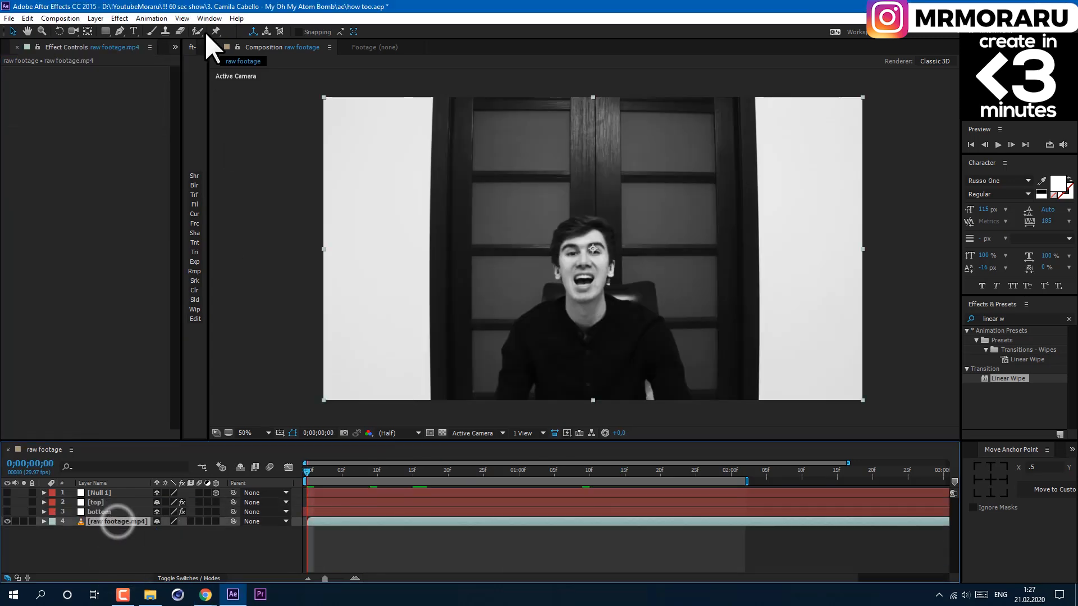
{"action": "left_click", "coordinate": [151, 19]}
{"action": "left_click", "coordinate": [184, 254]}
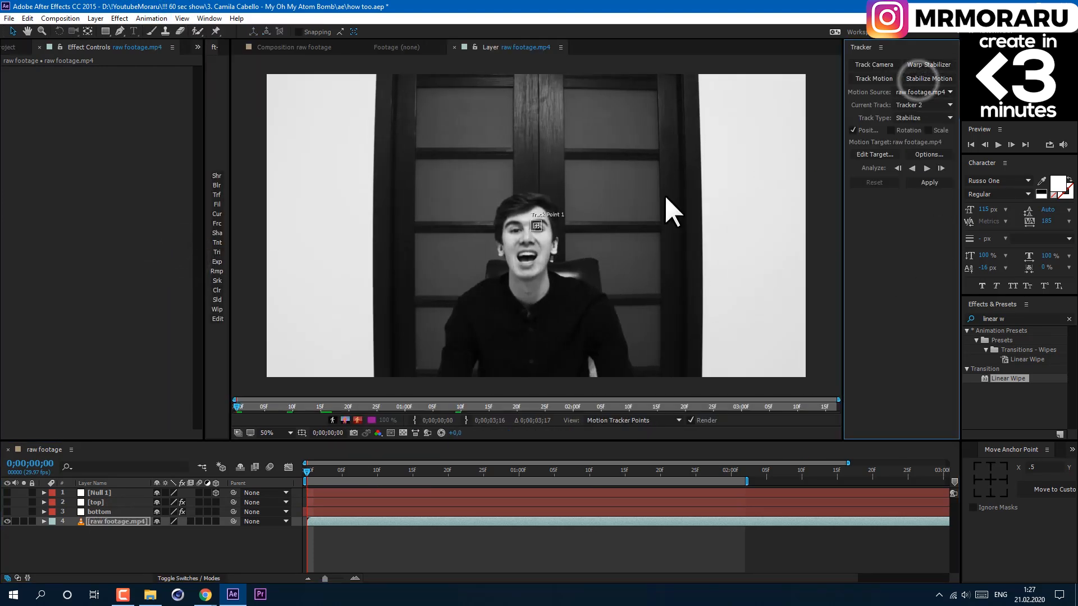
{"action": "scroll", "coordinate": [531, 238], "scroll_direction": "up", "scroll_amount": 4}
{"action": "left_click_drag", "start_coordinate": [547, 240], "coordinate": [492, 291]}
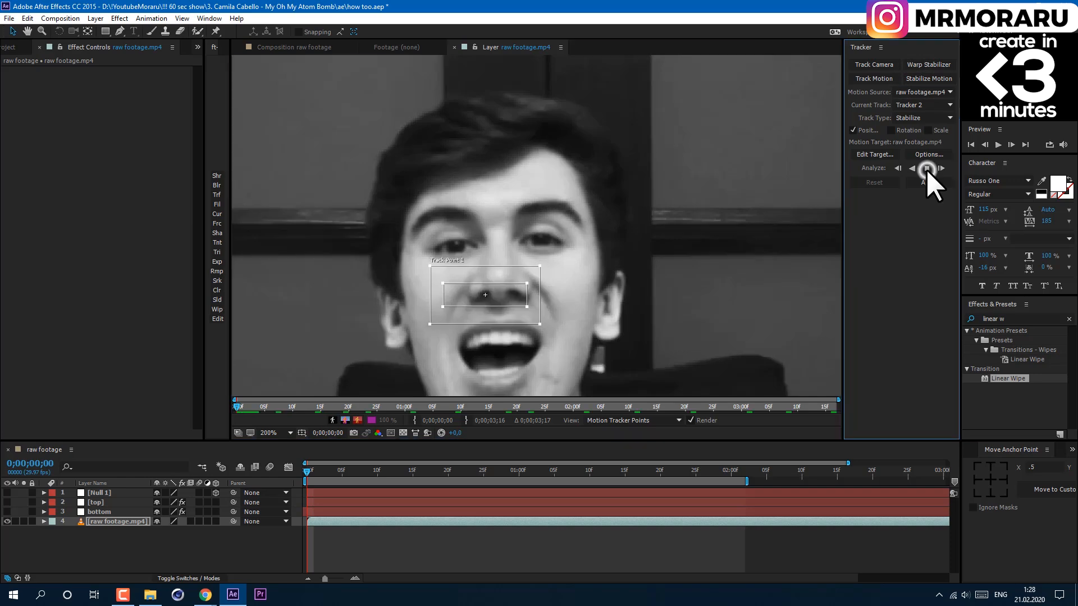
Step: Analyze the footage forward to its end and apply the stabilization in X and Y
{"action": "left_click", "coordinate": [941, 168]}
{"action": "left_click", "coordinate": [941, 168]}
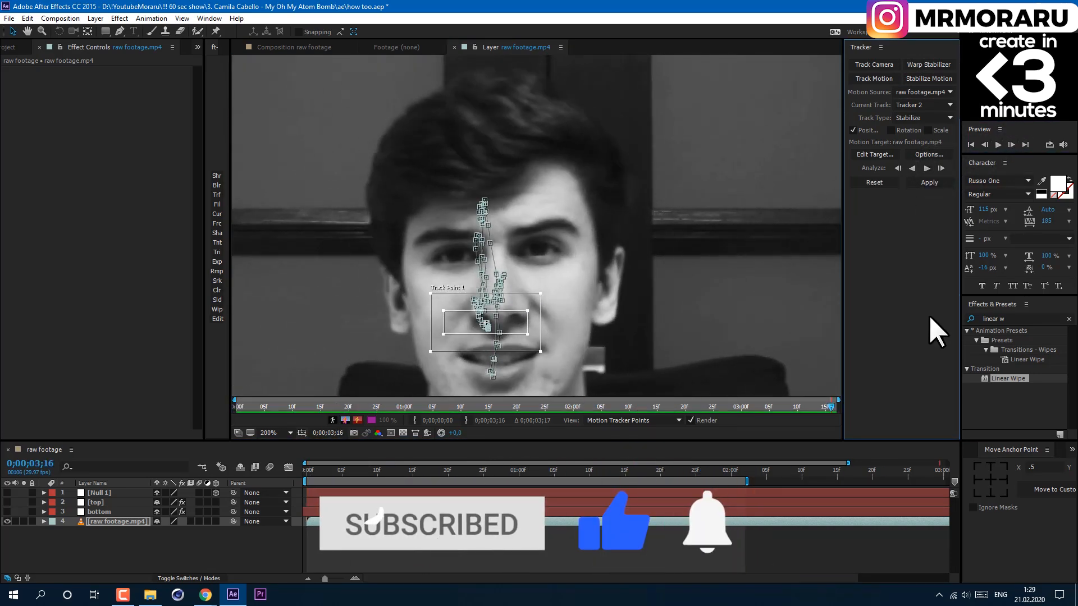
{"action": "left_click", "coordinate": [929, 183]}
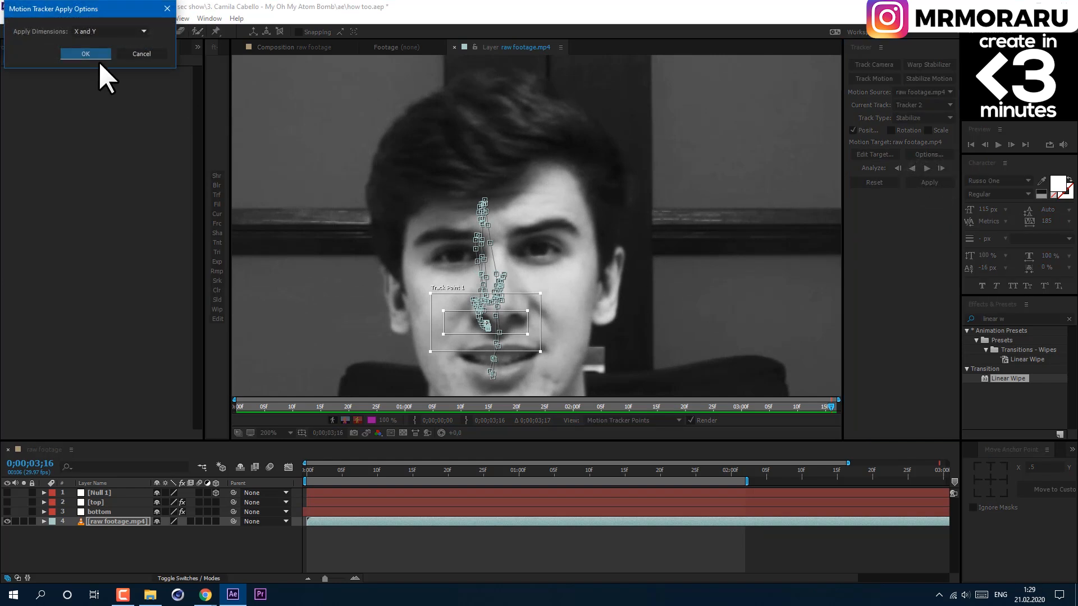
{"action": "left_click", "coordinate": [85, 53]}
Step: Scale the stabilized raw footage to 121% and preview it
{"action": "key", "text": "s"}
{"action": "mouse_move", "coordinate": [180, 531]}
{"action": "left_mouse_down"}
{"action": "mouse_move", "coordinate": [168, 534]}
{"action": "mouse_move", "coordinate": [183, 534]}
{"action": "left_mouse_up"}
{"action": "key", "text": "space"}
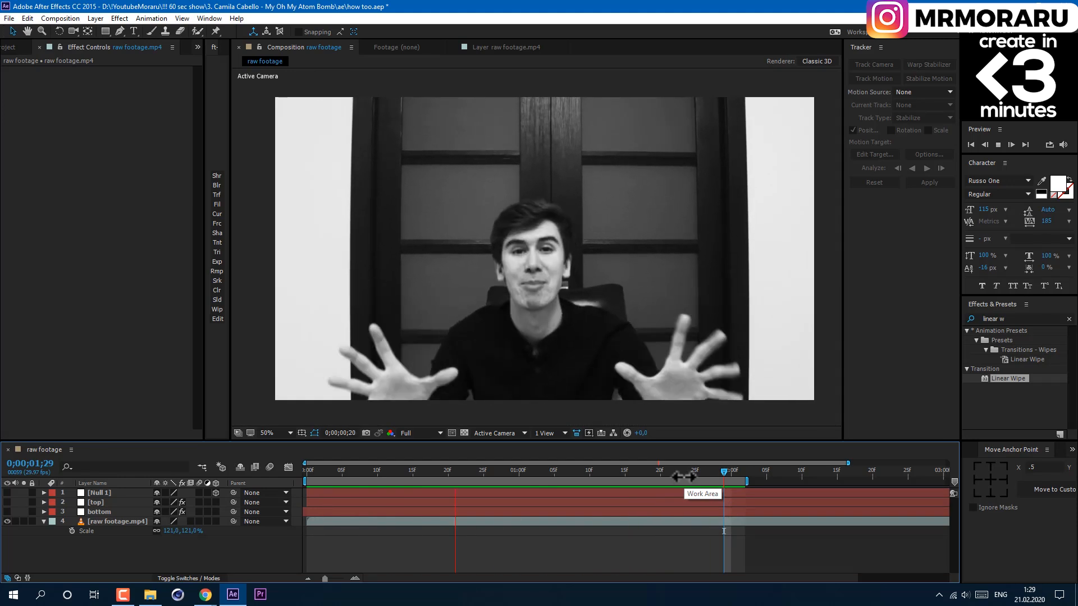
Step: Show the bottom smoke layer over the footage, reposition the null object at the man's head and reveal its rotation properties
{"action": "left_click", "coordinate": [7, 512]}
{"action": "left_click", "coordinate": [119, 512]}
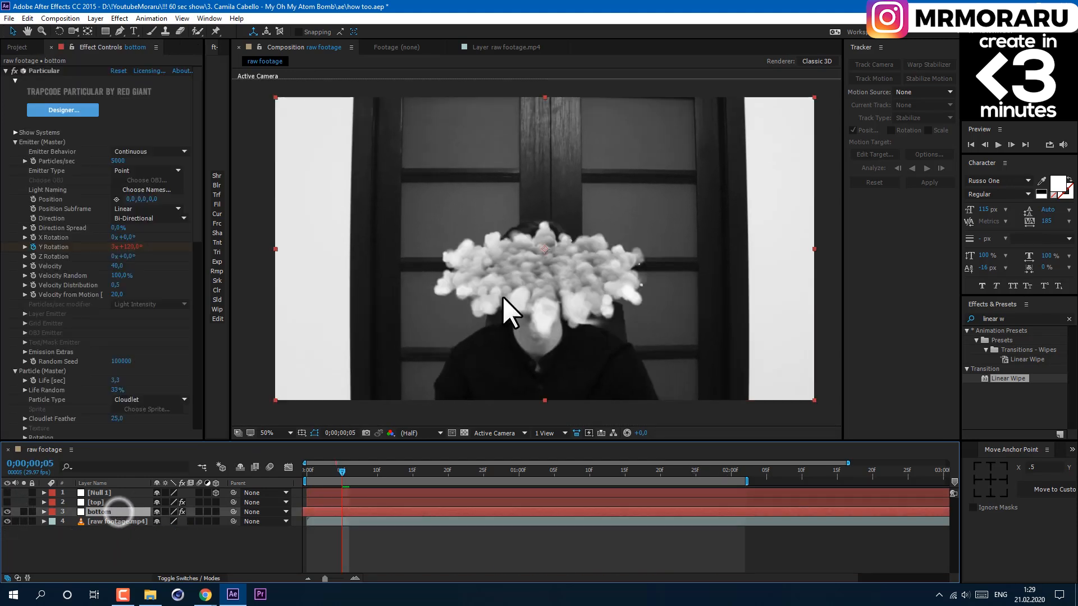
{"action": "left_click", "coordinate": [102, 490]}
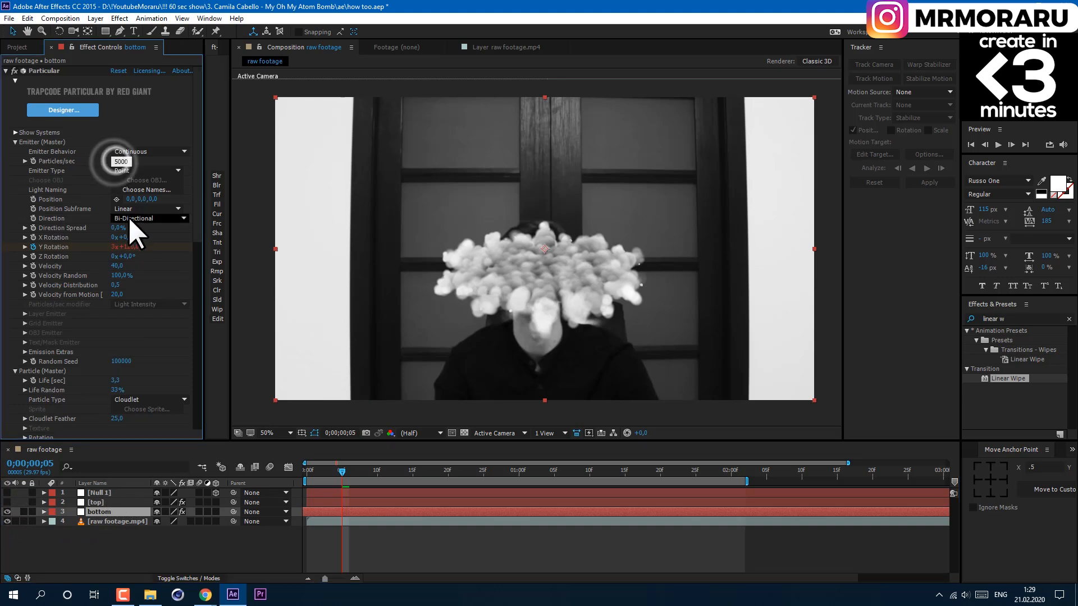
{"action": "key", "text": "p"}
{"action": "mouse_move", "coordinate": [161, 502]}
{"action": "left_mouse_down"}
{"action": "mouse_move", "coordinate": [129, 524]}
{"action": "mouse_move", "coordinate": [166, 511]}
{"action": "mouse_move", "coordinate": [154, 506]}
{"action": "left_mouse_up"}
{"action": "key", "text": "r"}
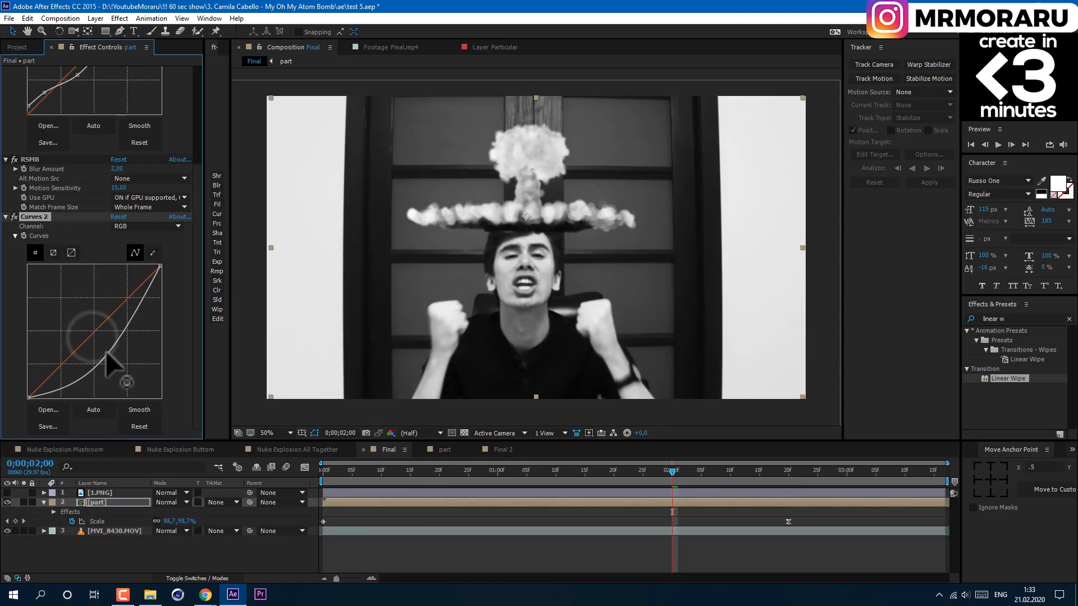
Step: Darken the smoke precomp with the second Curves effect by lowering the RGB curve's white point and its upper midtones
{"action": "left_click_drag", "start_coordinate": [161, 268], "coordinate": [166, 306]}
{"action": "left_click_drag", "start_coordinate": [108, 354], "coordinate": [115, 365]}
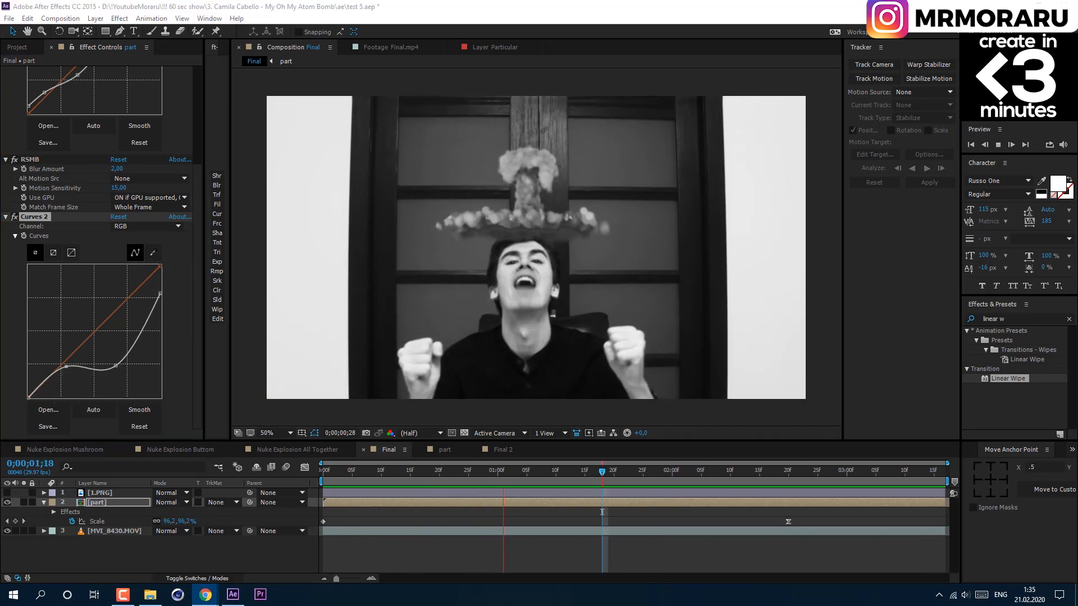